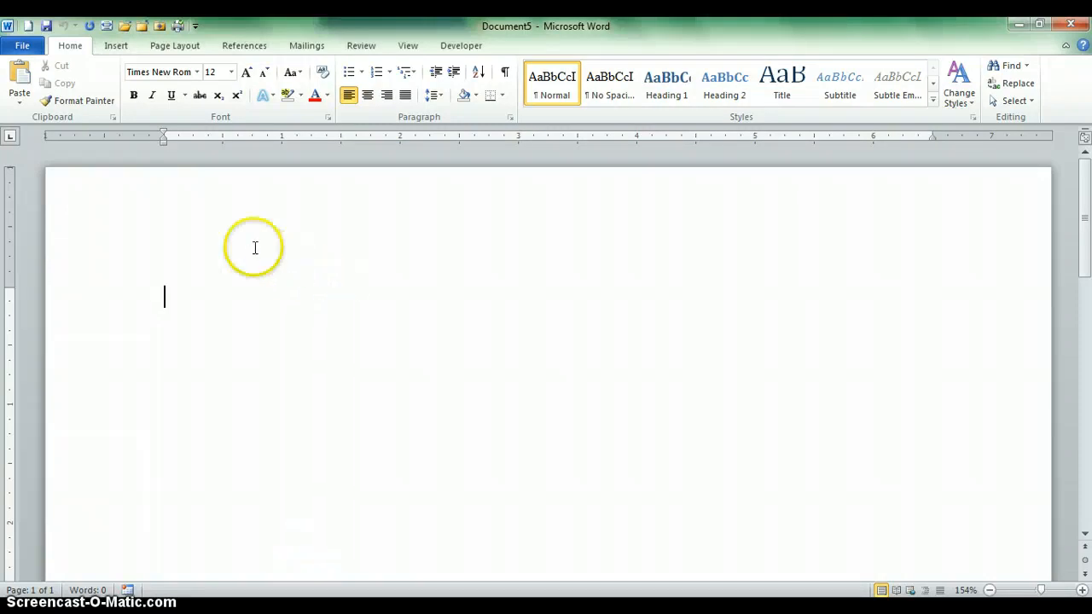
- Set the page margins to the Normal preset, 1 inch on all sides
click(165, 49)
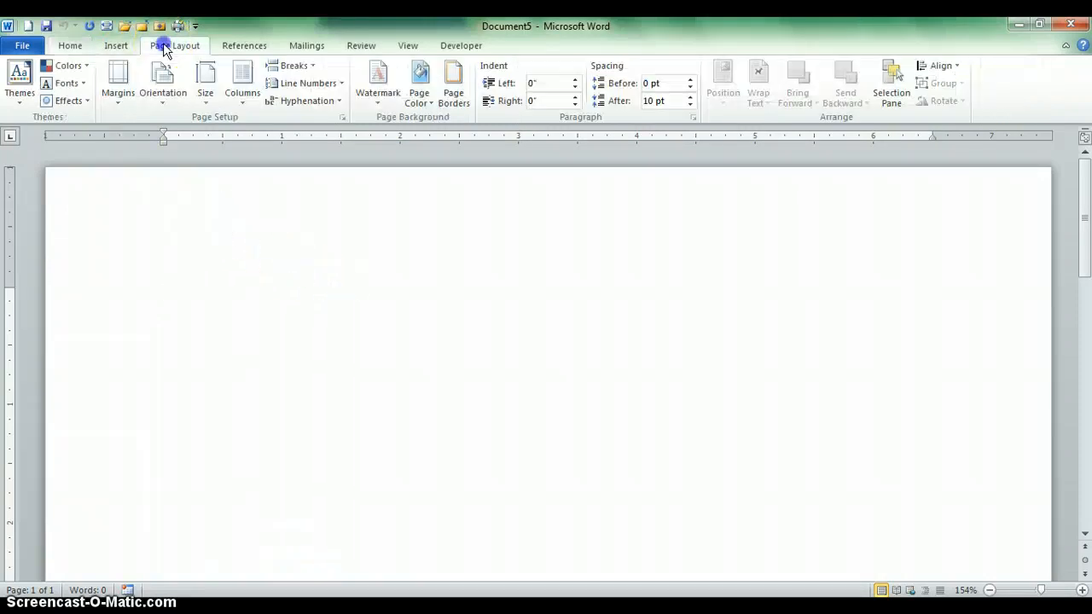
click(114, 86)
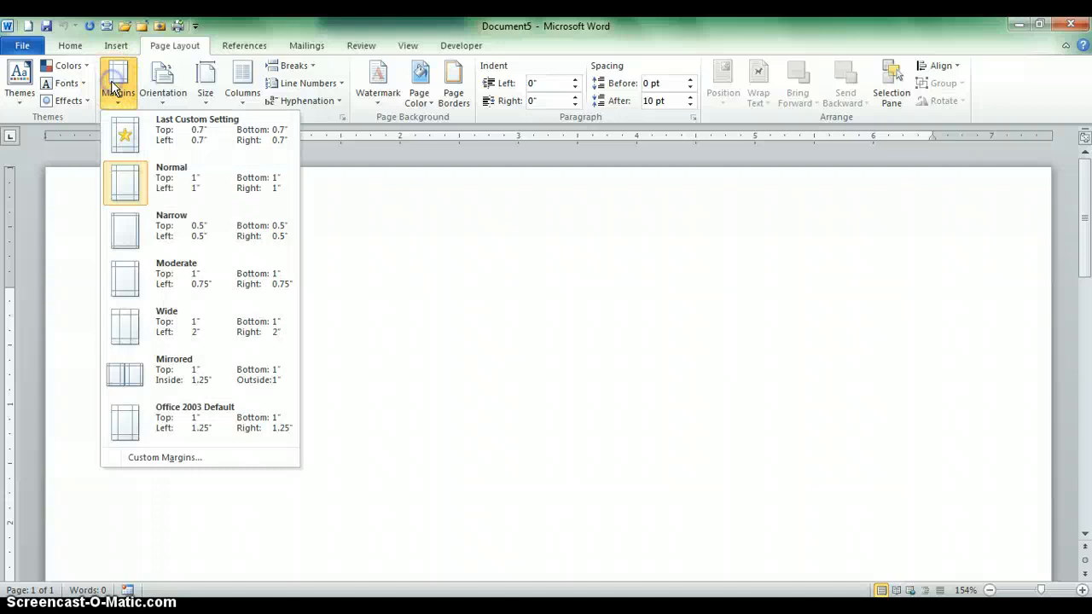
click(181, 193)
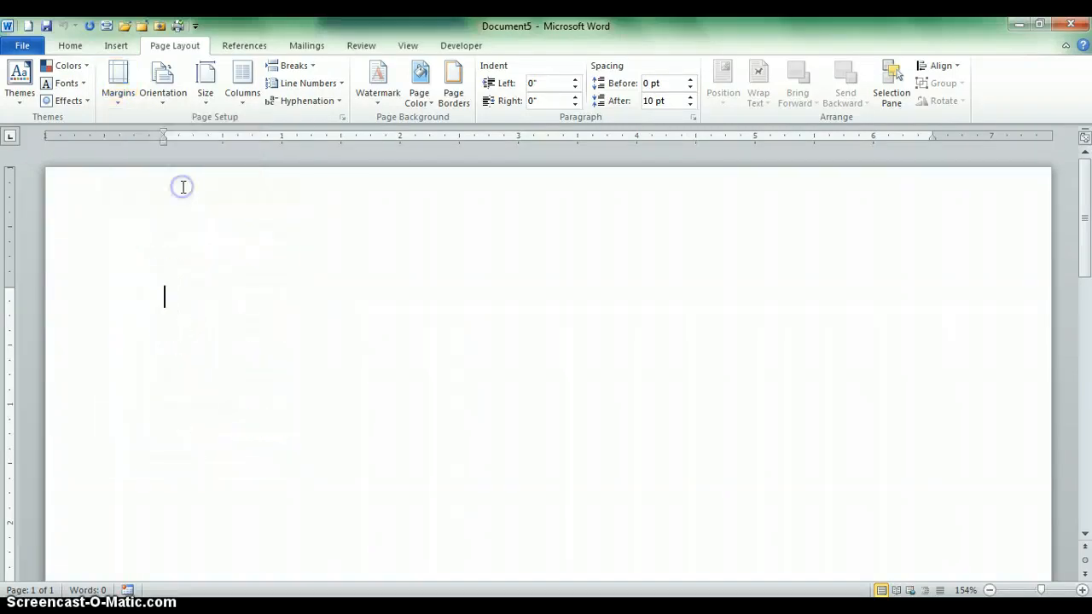
click(201, 200)
click(212, 207)
- Check the font and font size set for the document text
click(70, 44)
click(71, 47)
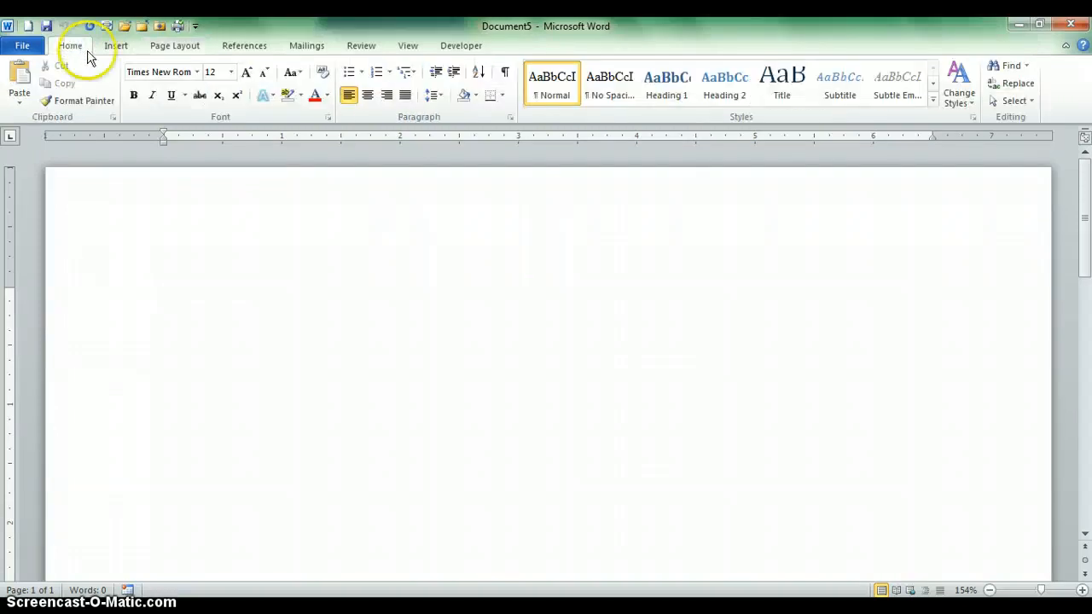
click(197, 73)
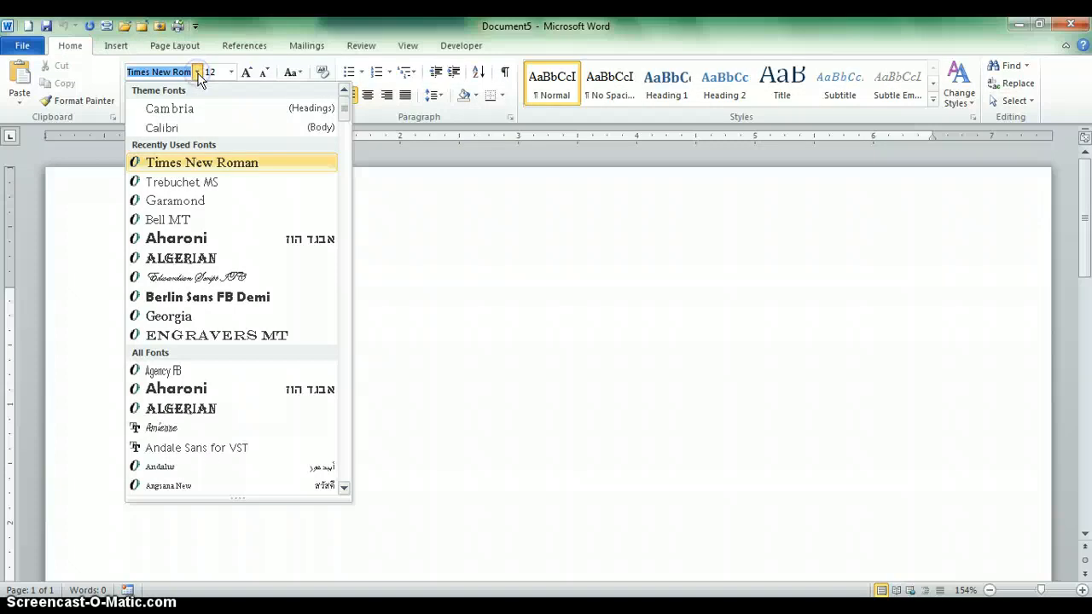
click(230, 73)
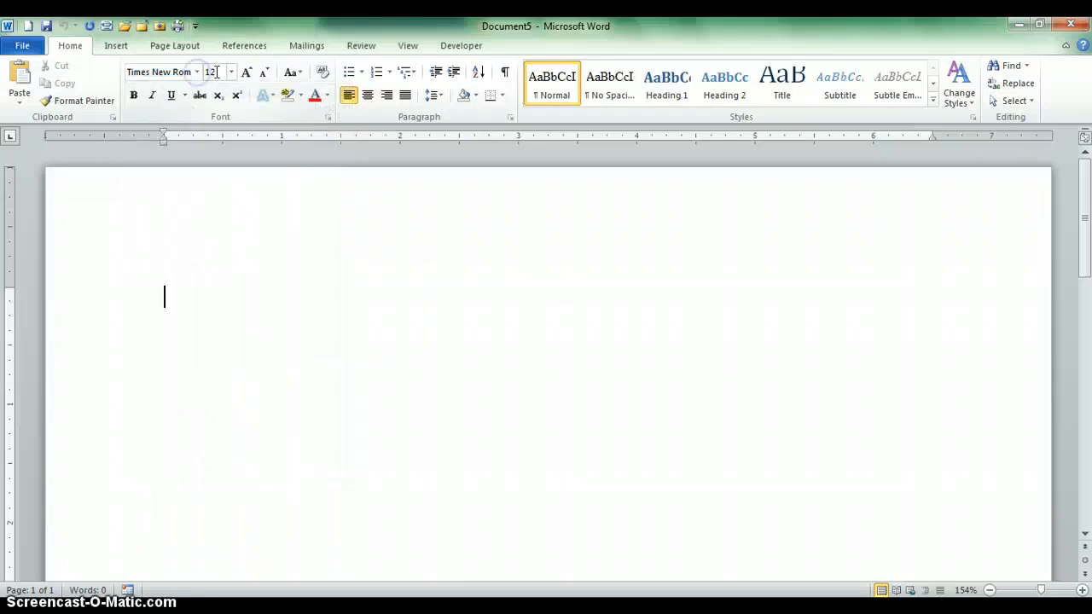
click(230, 74)
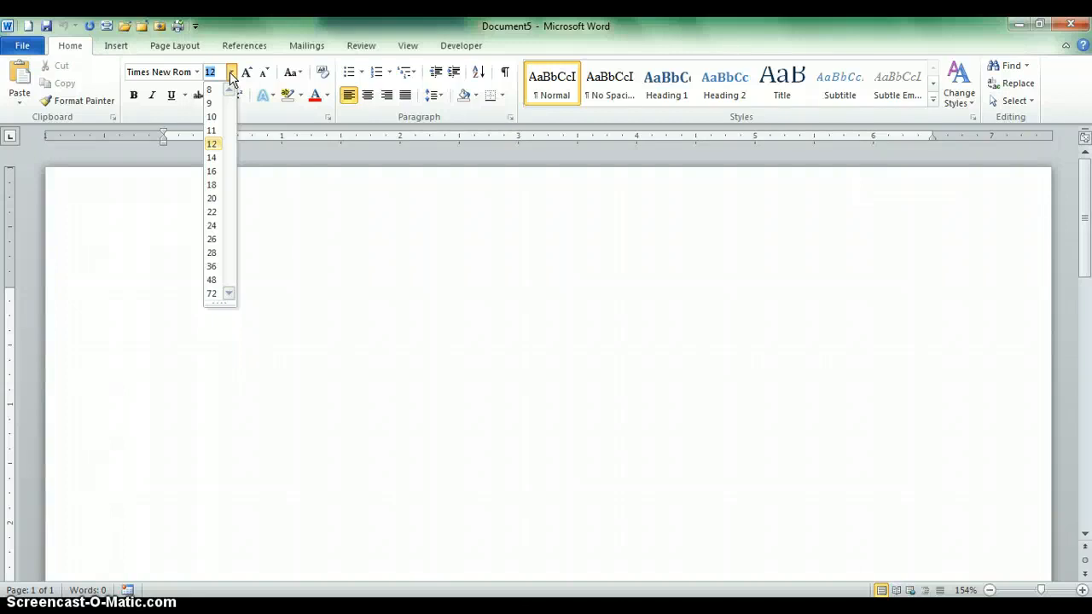
click(231, 76)
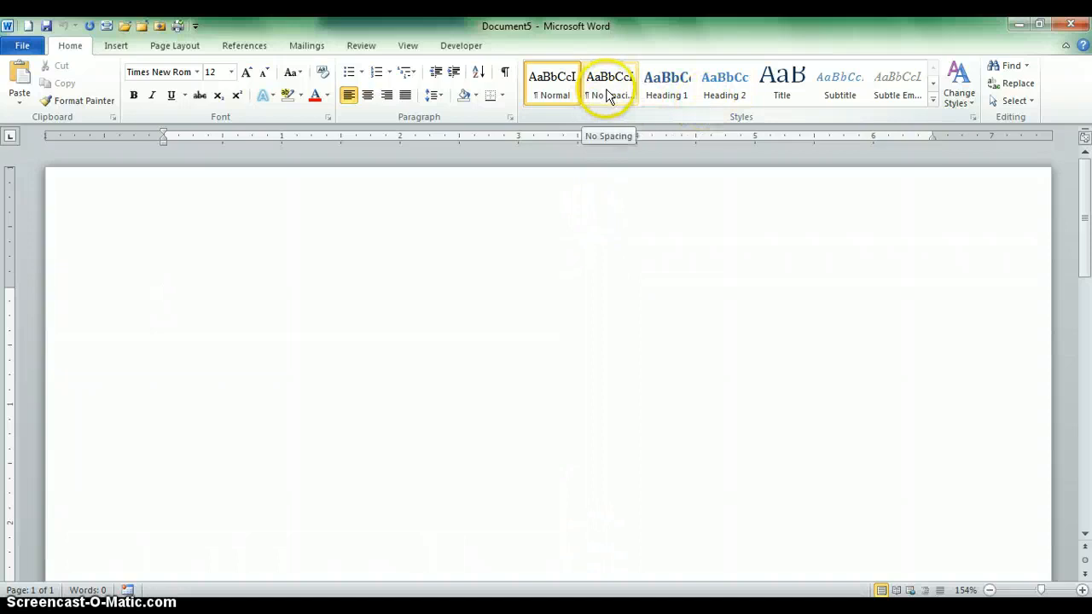
- Apply the No Spacing style and set the line spacing to 2.0
click(612, 96)
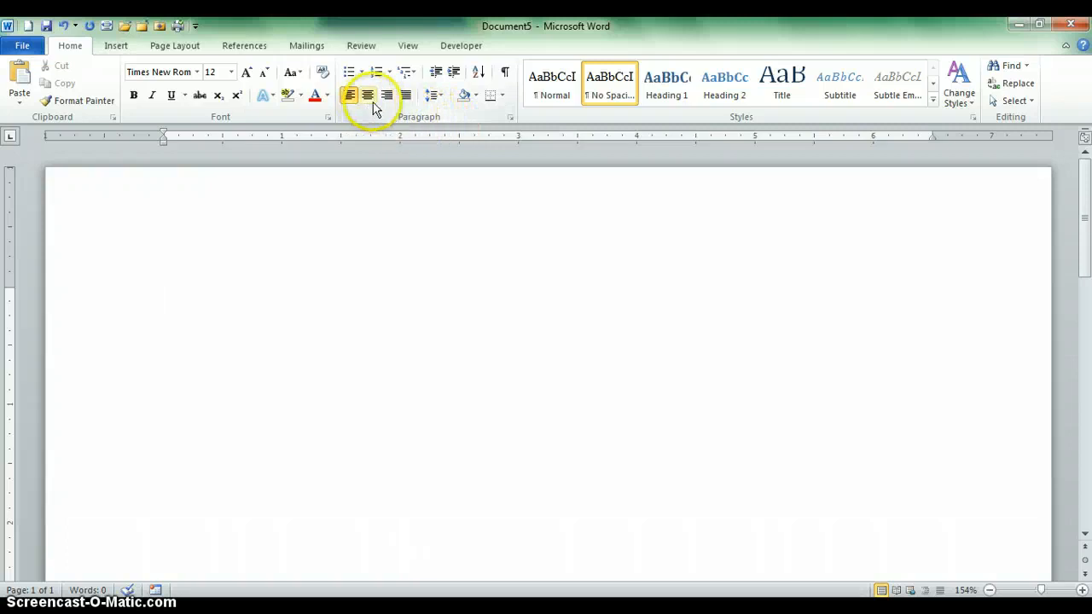
click(441, 99)
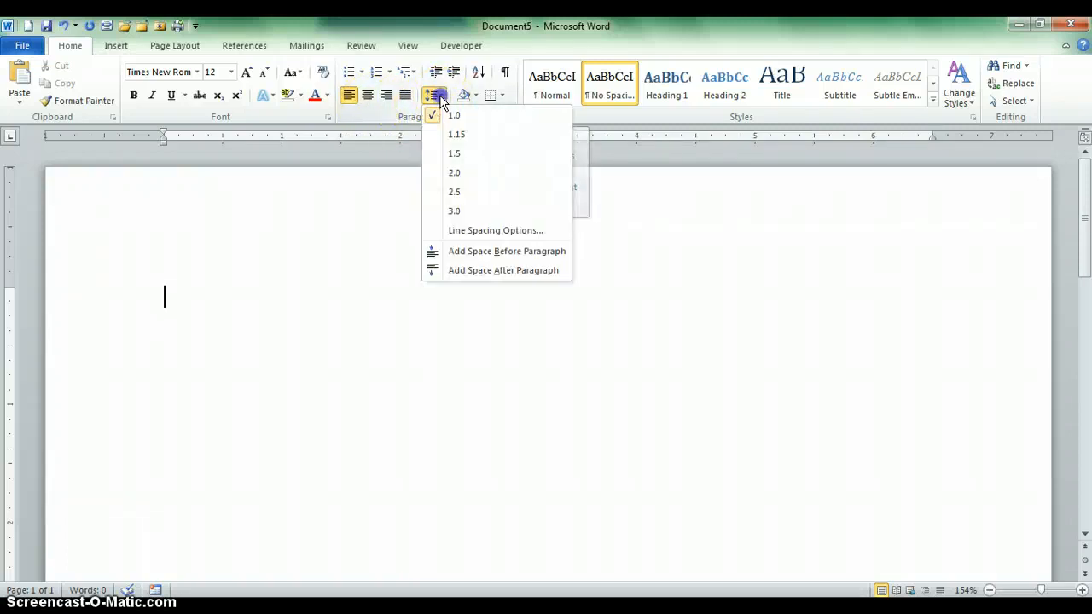
click(456, 174)
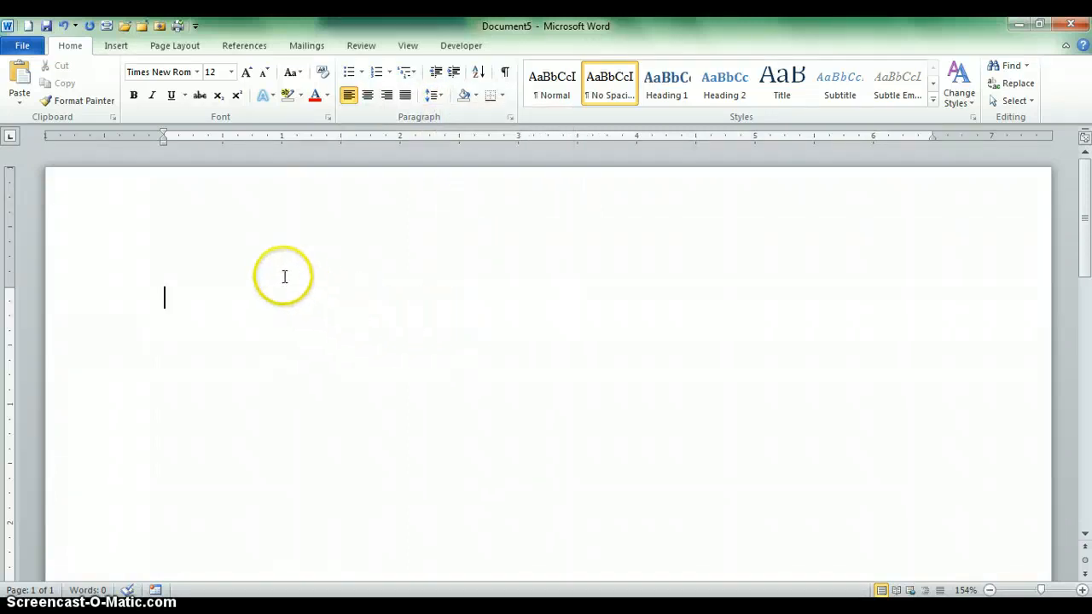
- Insert a header from the built-in Blank design
click(116, 48)
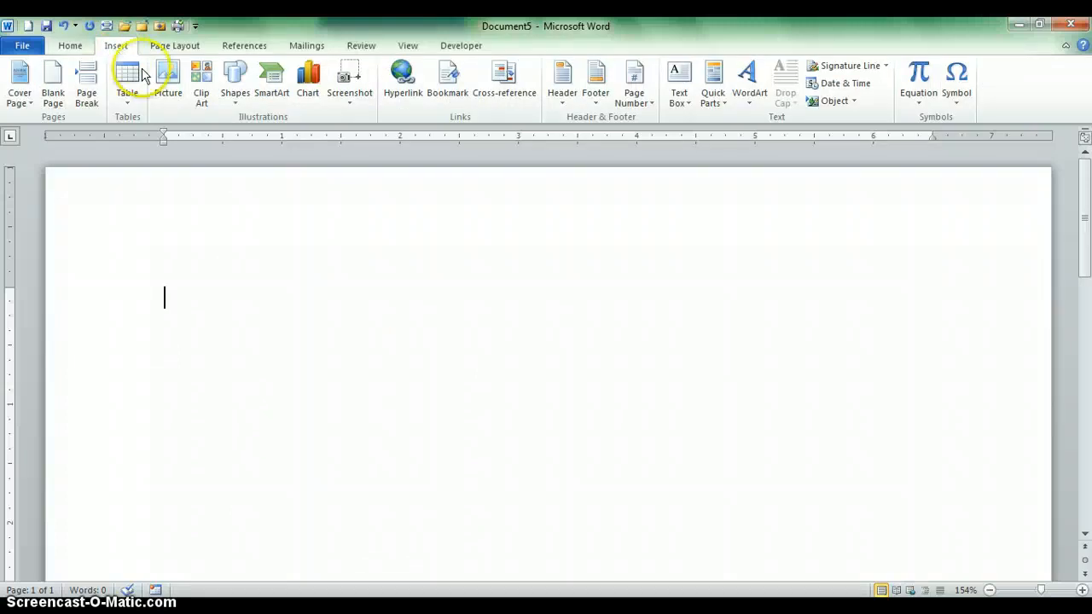
click(563, 81)
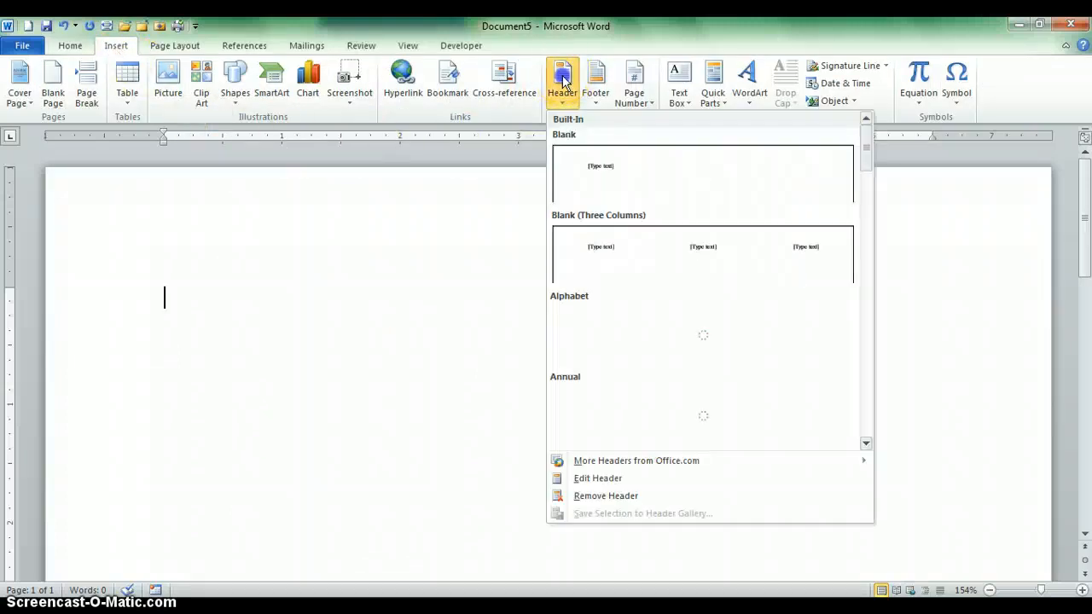
click(611, 186)
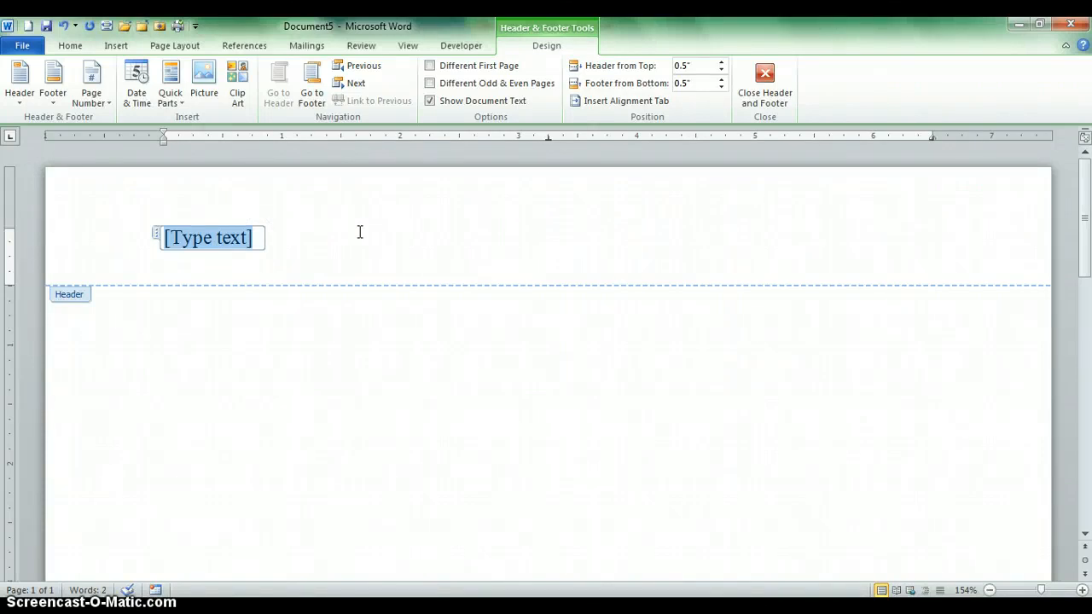
text(rUN)
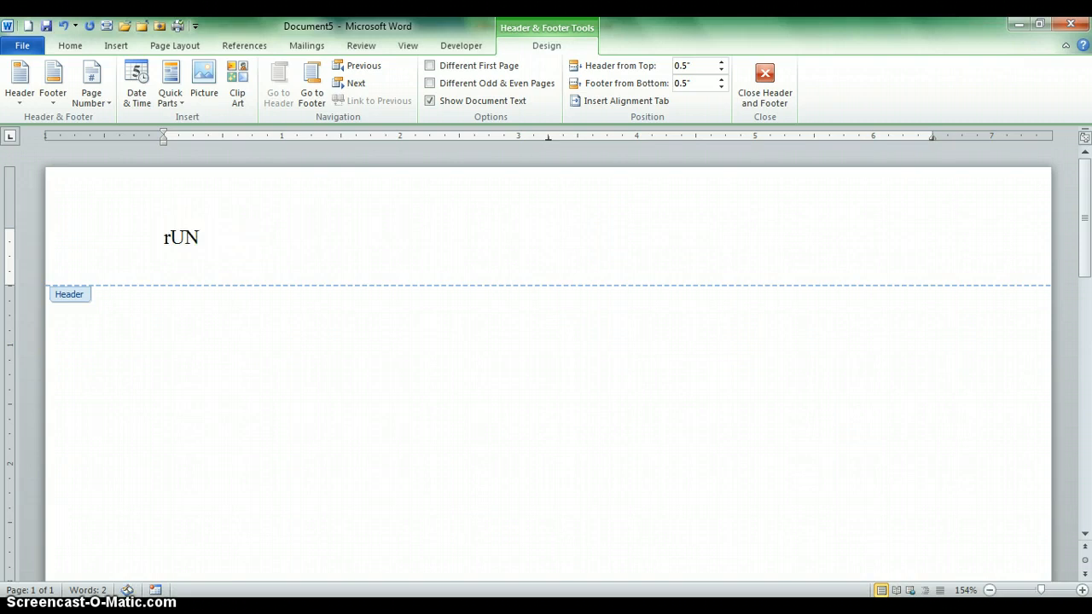
key(BackSpace)
key(BackSpace)
key(BackSpace)
- Enter "Running head: ICD-10-PCS IMPLEMENTATION" as the header text
text(Running head:)
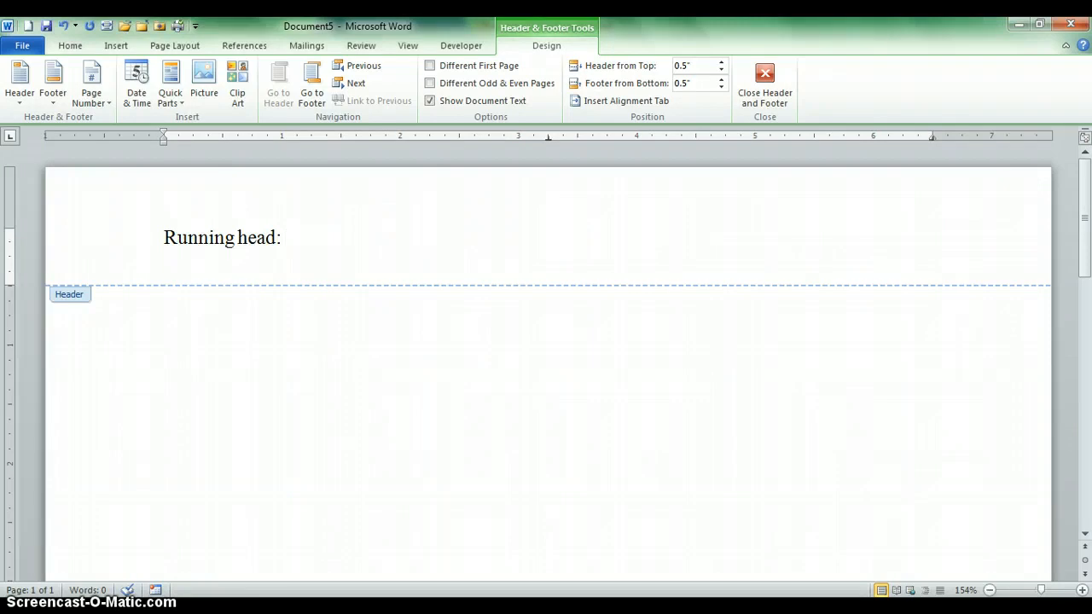
text( ICD-10-PCS)
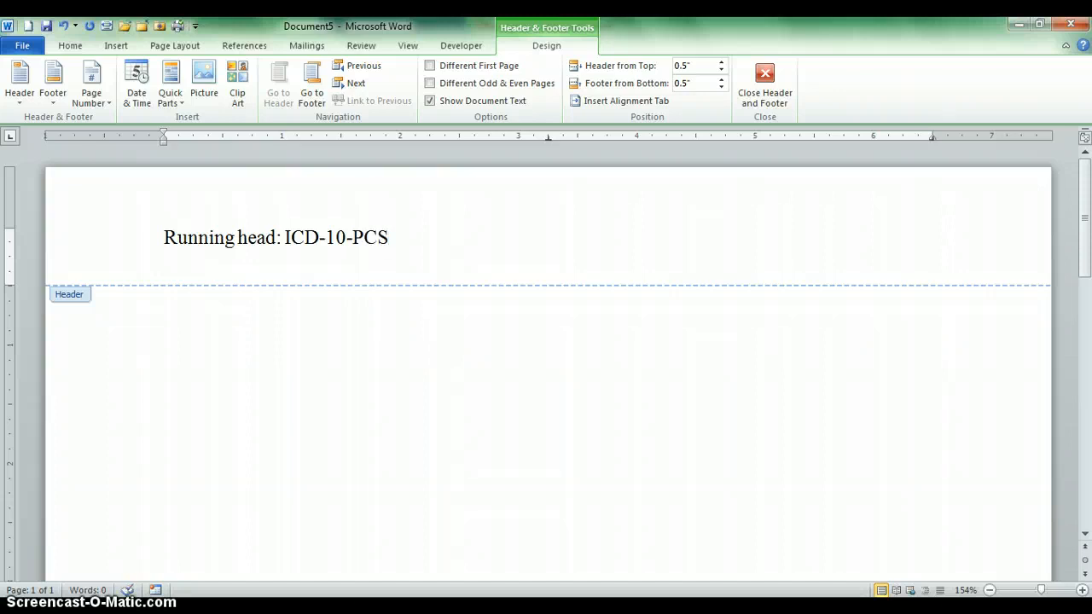
text( IMPLEMENTATION)
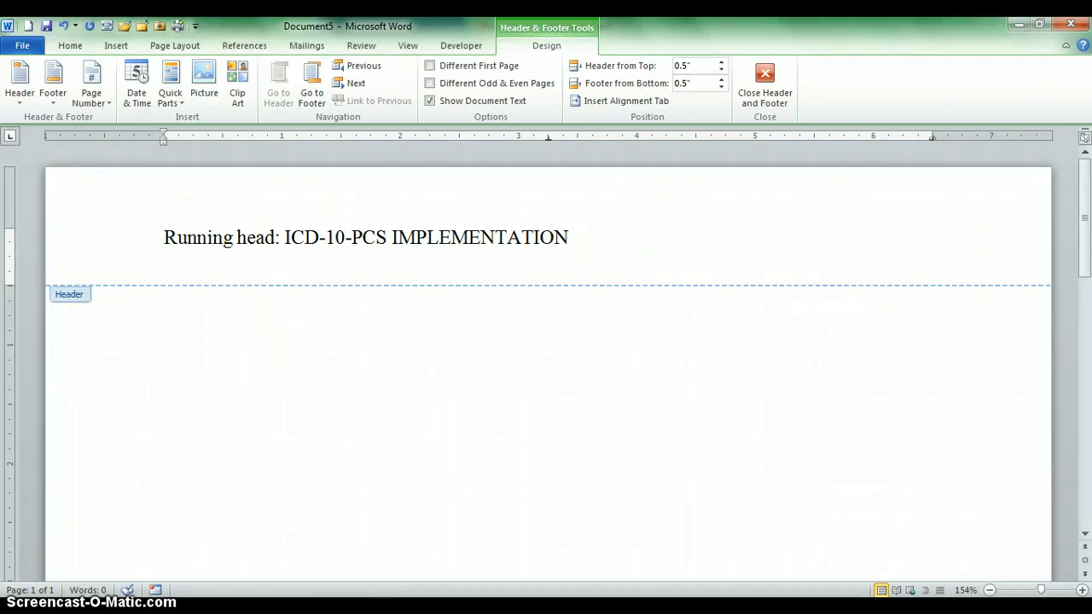
- Add a Plain Number page number at the header's right-aligned end, on the same line as the running head
key(Tab)
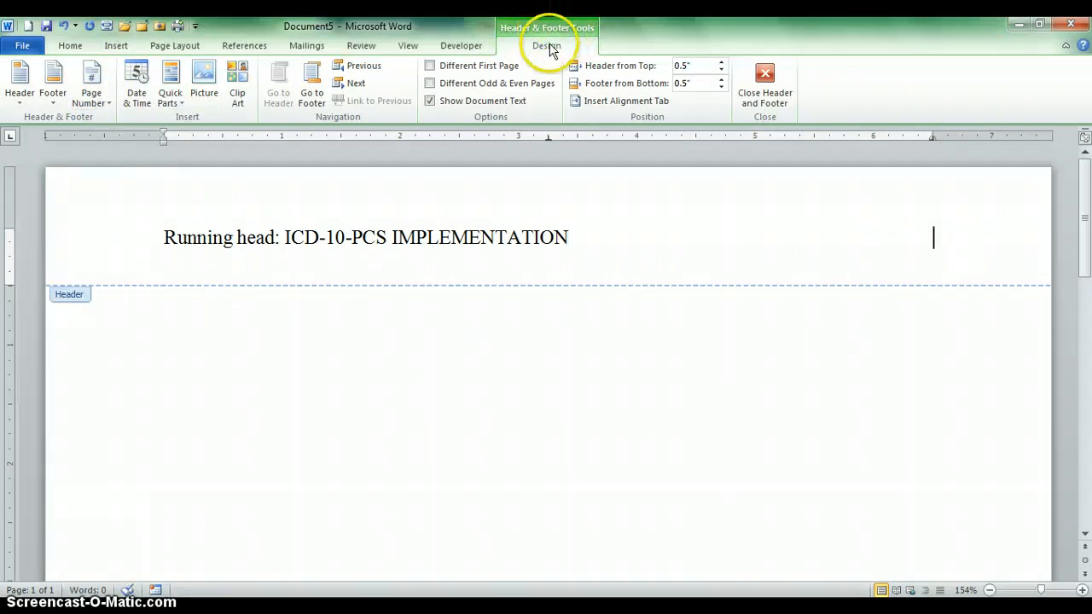
click(91, 92)
mouse_move(113, 175)
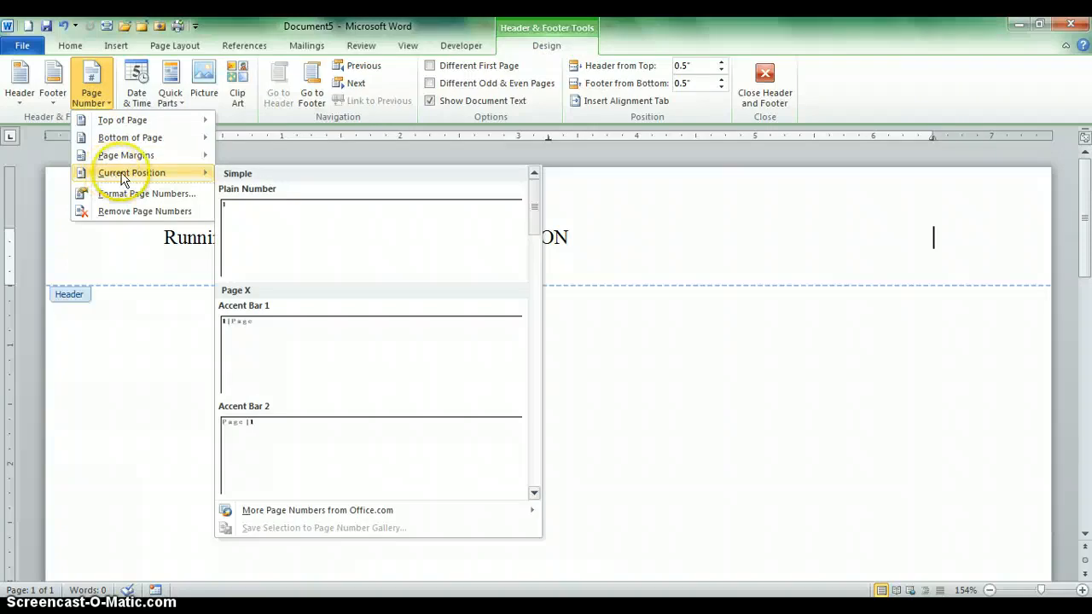
click(315, 241)
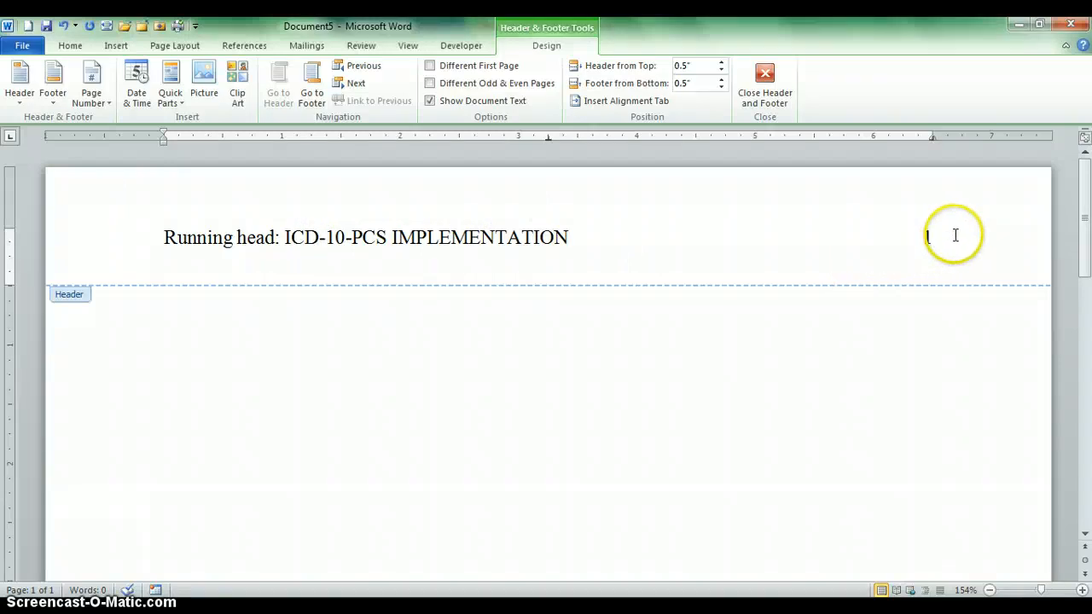
- Copy the entire header line, including the running head and the page number
drag(938, 236, 134, 232)
key(ctrl+c)
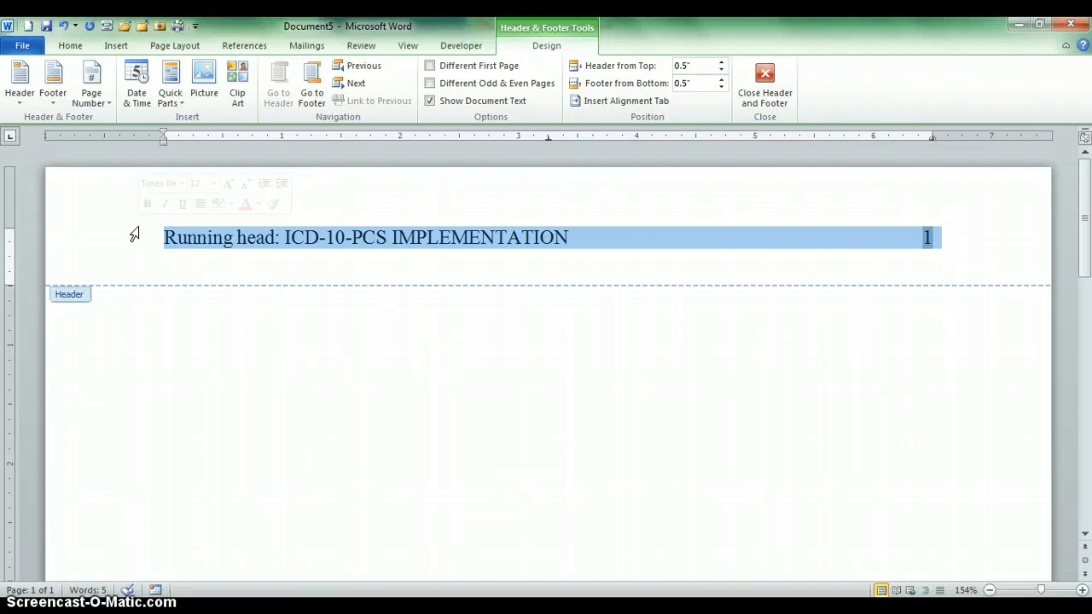
click(70, 45)
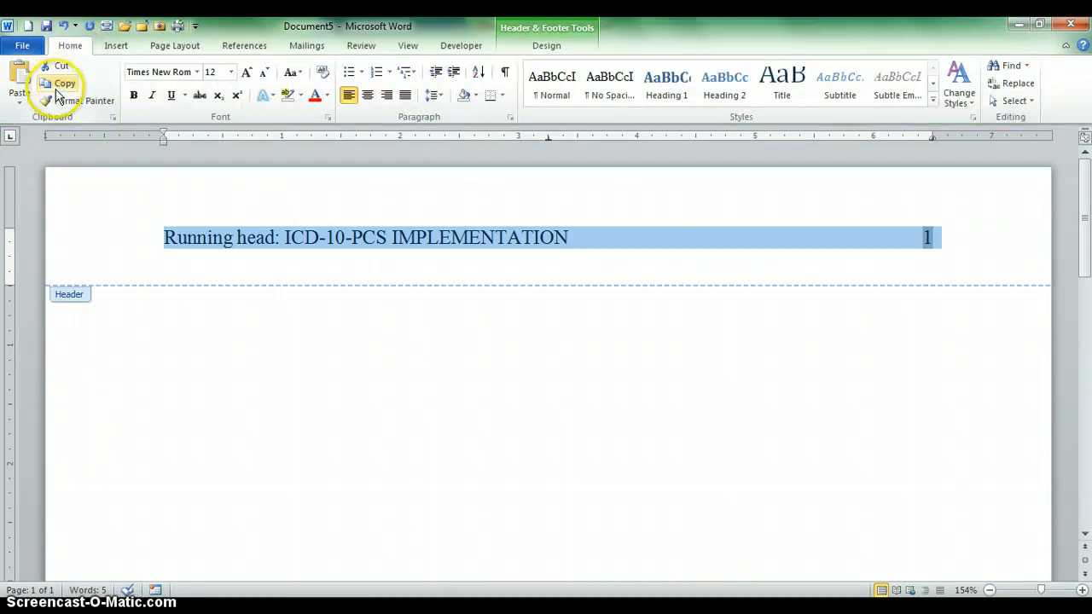
click(544, 47)
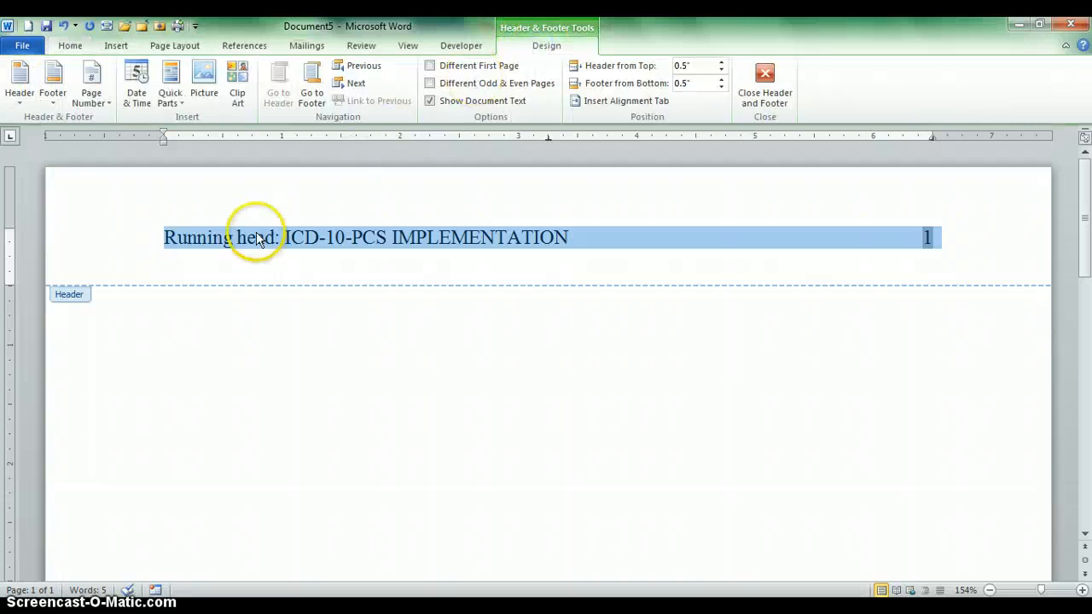
- Enable a different first page, paste the copied running head line into the first-page header, and close header editing
click(429, 67)
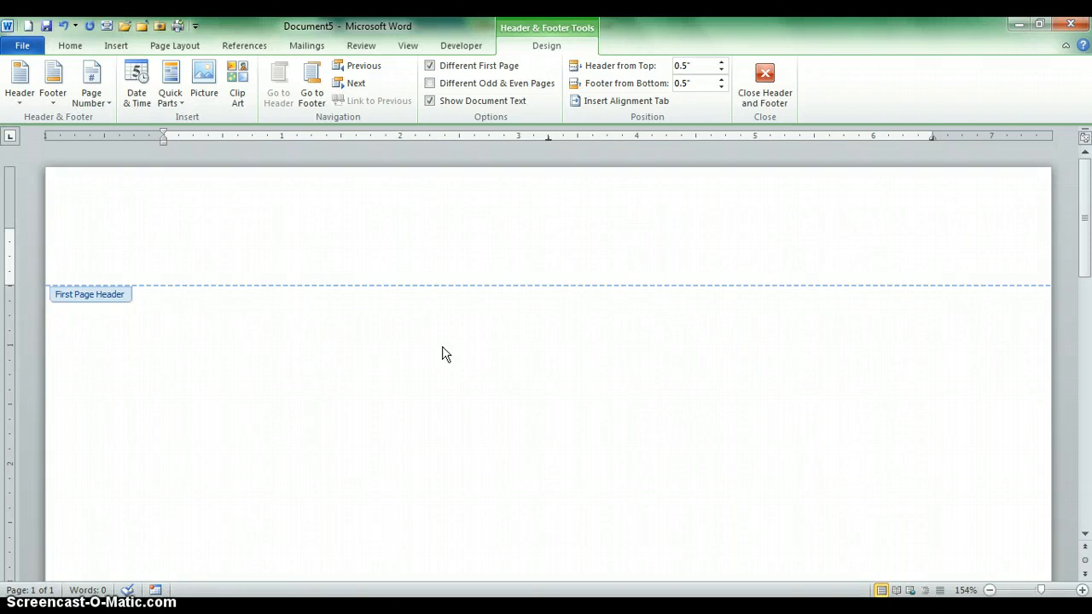
key(ctrl+v)
click(287, 282)
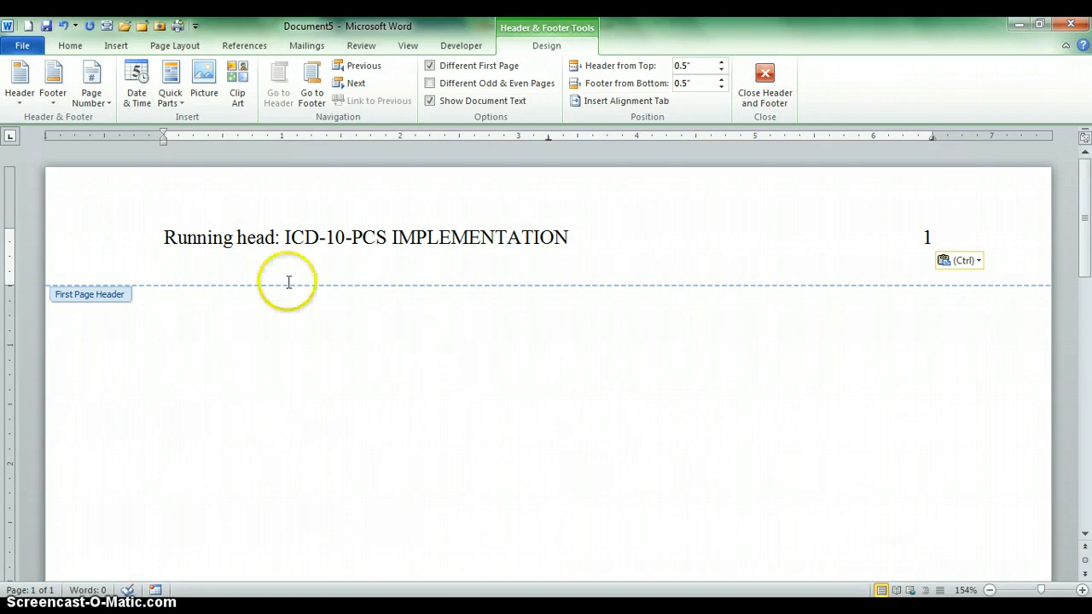
click(68, 47)
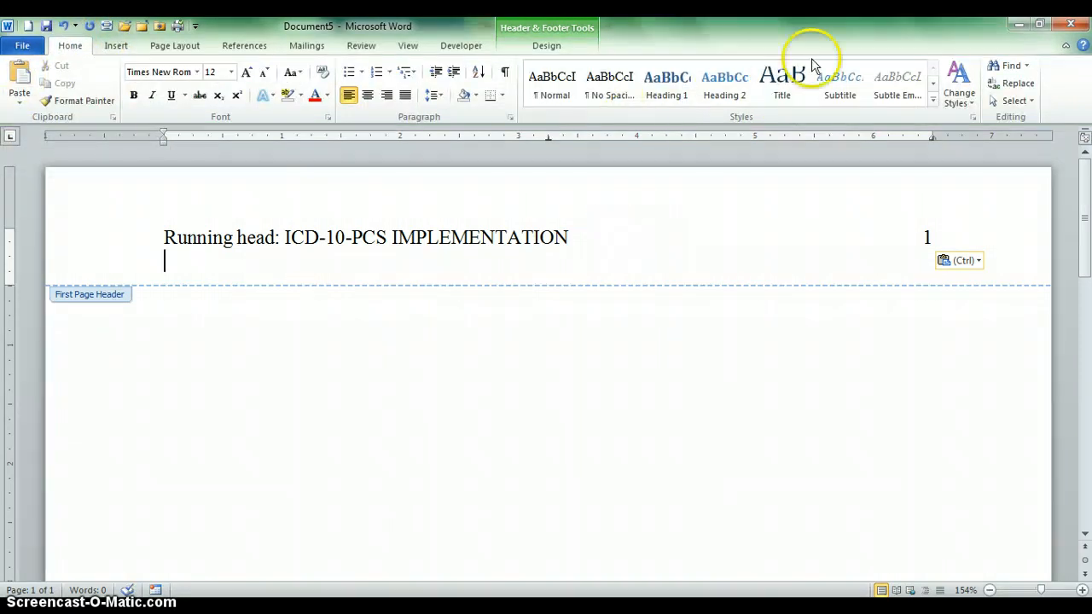
click(568, 49)
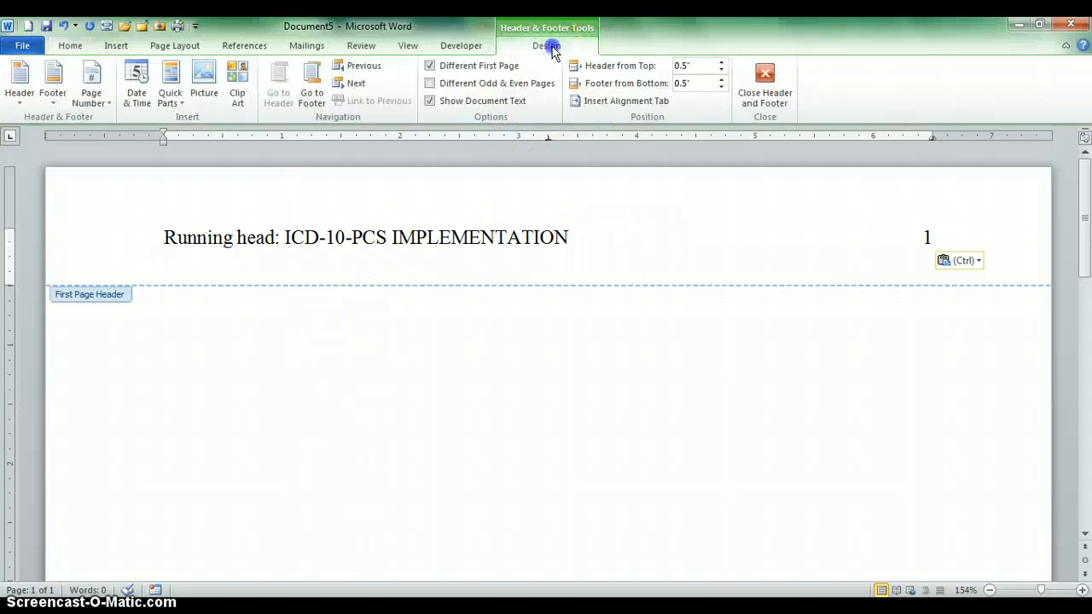
click(766, 77)
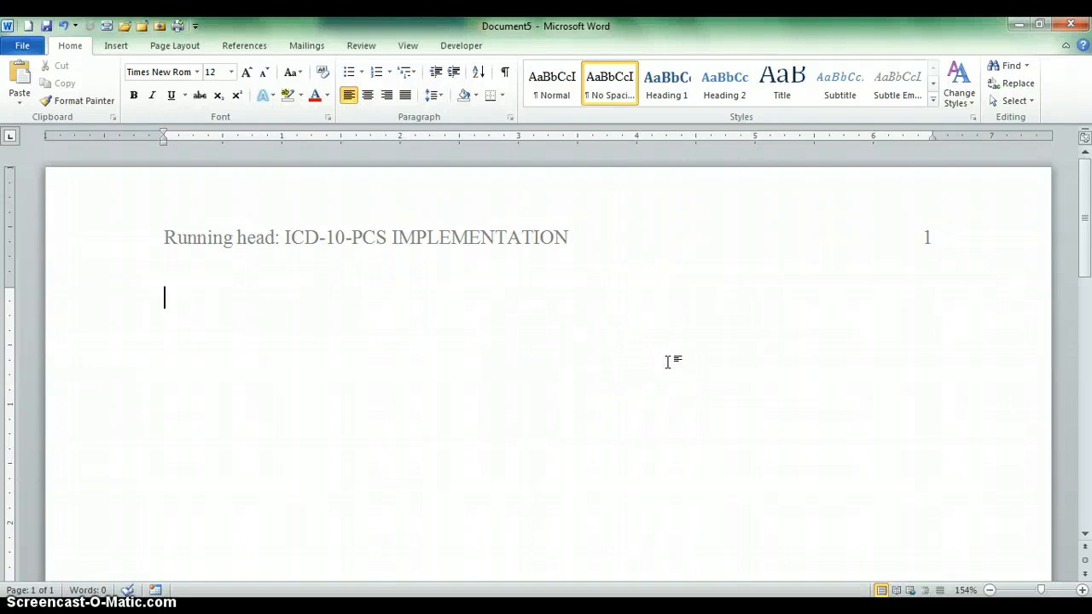
- Leave five blank lines at the start of the page and enter the centred title "ICD-10-PCS Implementation"
key(Return)
key(Return)
key(Return)
key(Return)
key(ctrl+e)
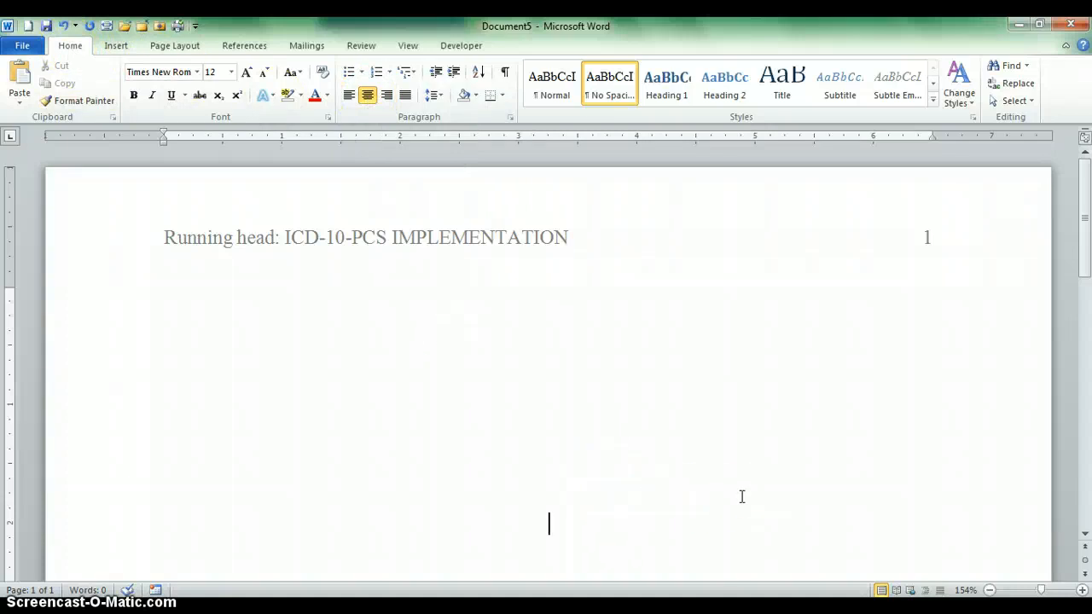
text(ICD-10-P)
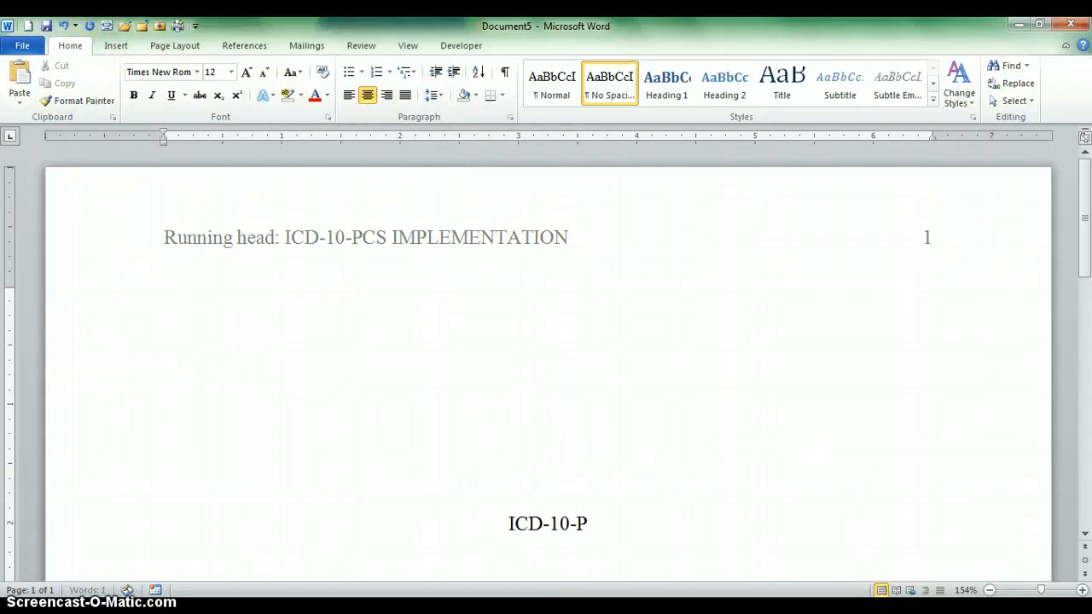
text(CS Implementation)
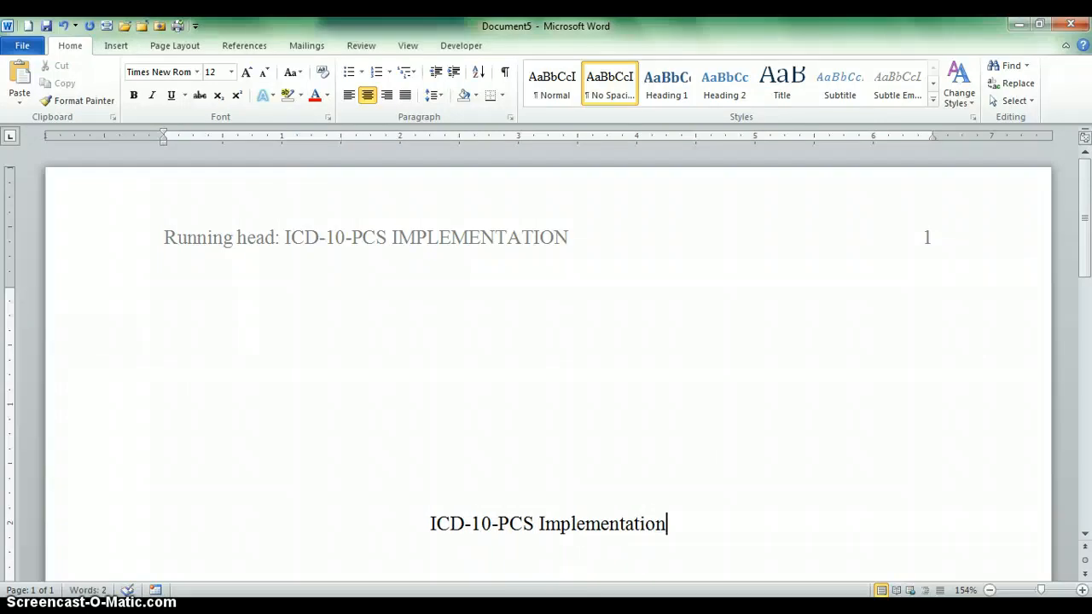
- Add two centred lines below the title: the author's full name and "Fountainhead College of Technology"
key(Return)
text(Lisa D. Walker)
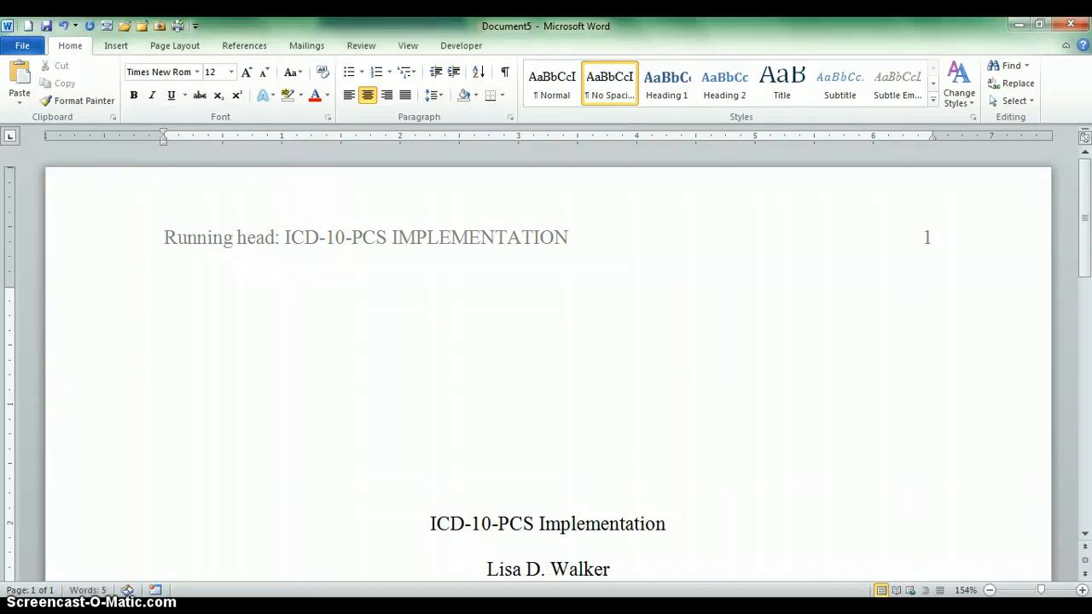
key(Return)
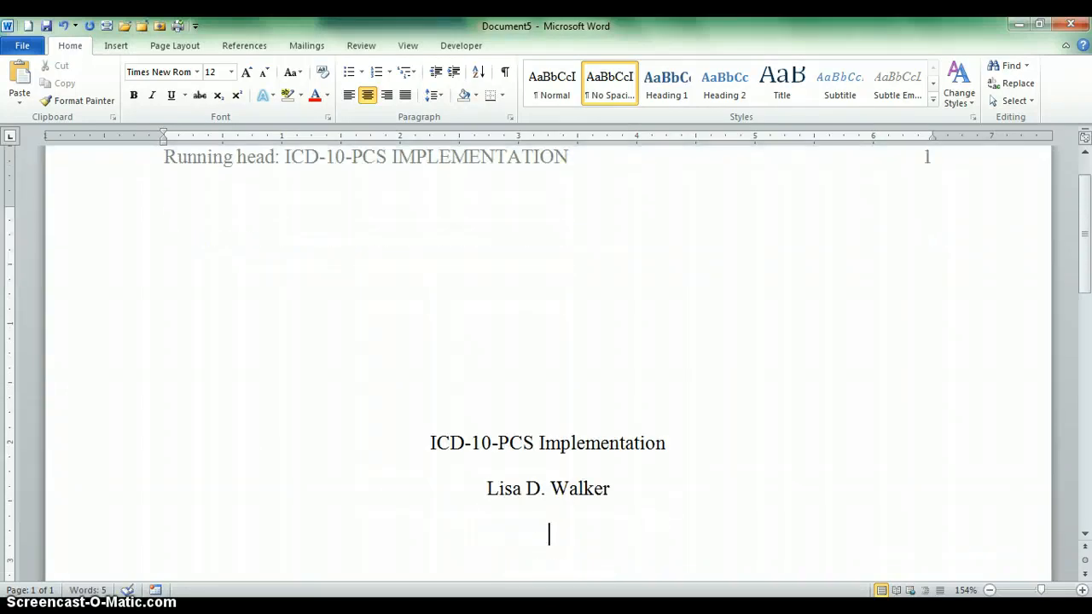
text(Fountain)
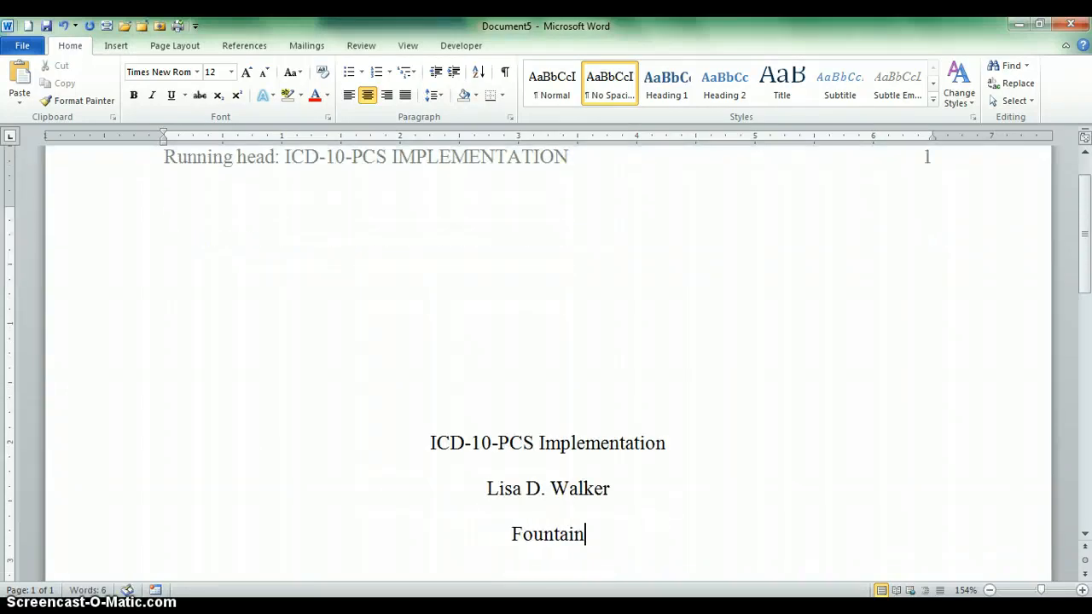
text(head College)
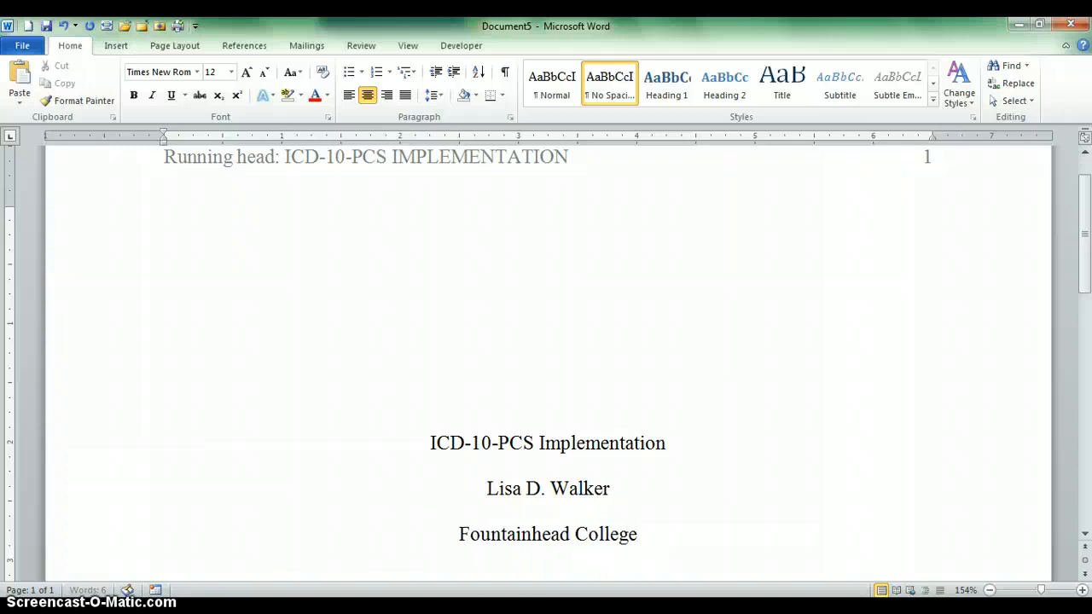
text( of Technology)
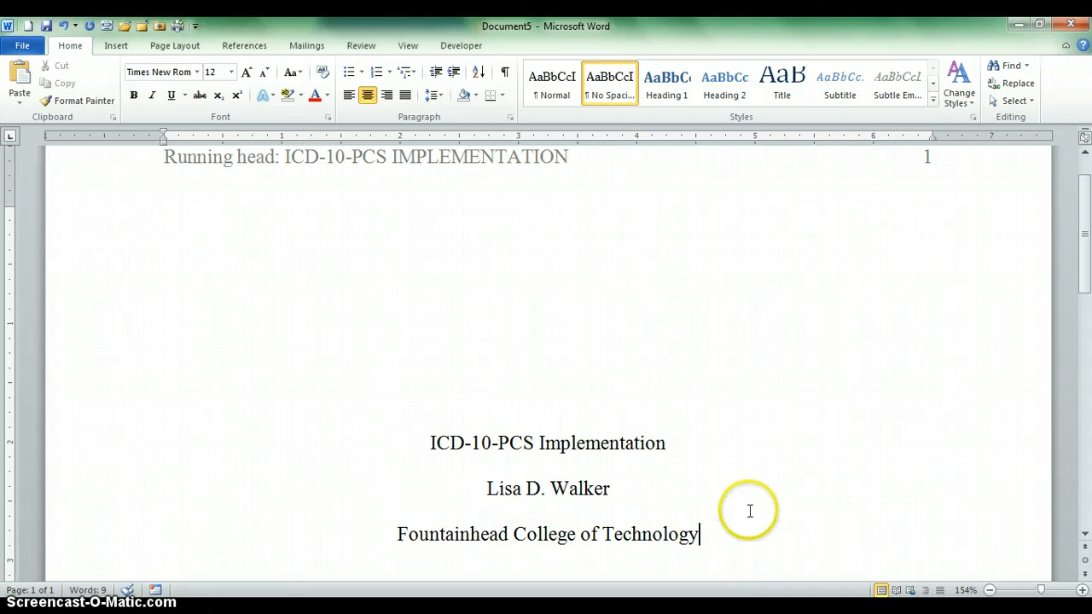
- Insert a page break after the college name and enter the centred title "ICD-10-PCS Implementation" on the second page
click(113, 47)
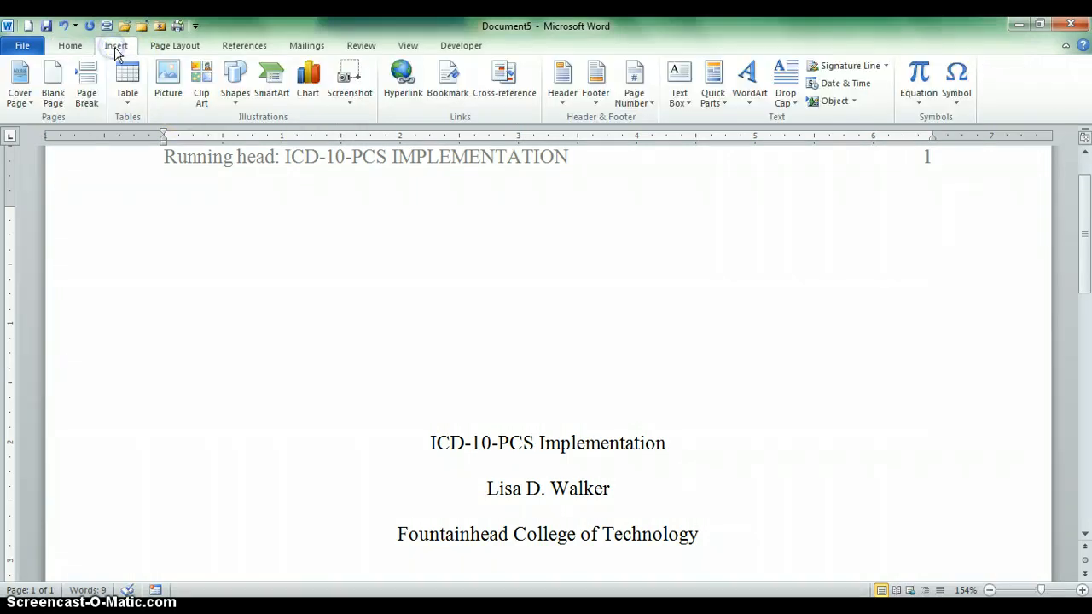
click(86, 85)
click(420, 271)
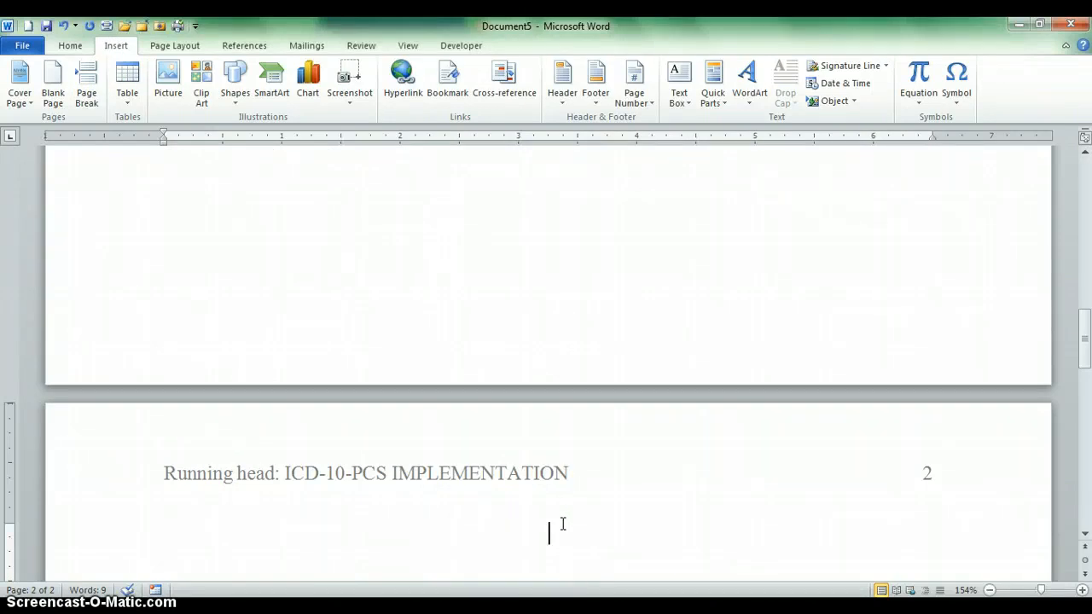
text(ICD-)
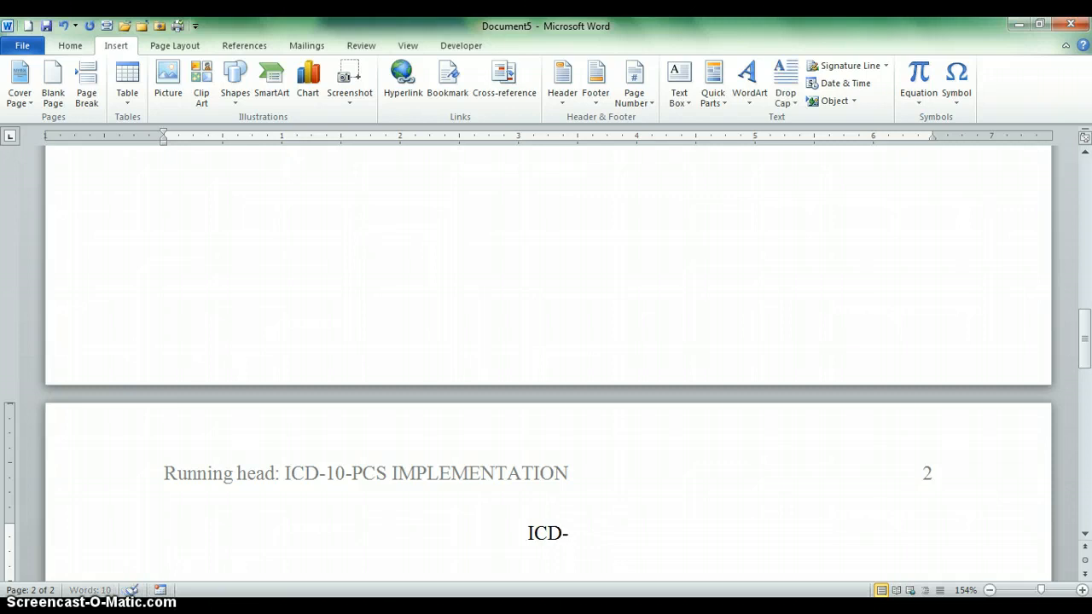
text(10-)
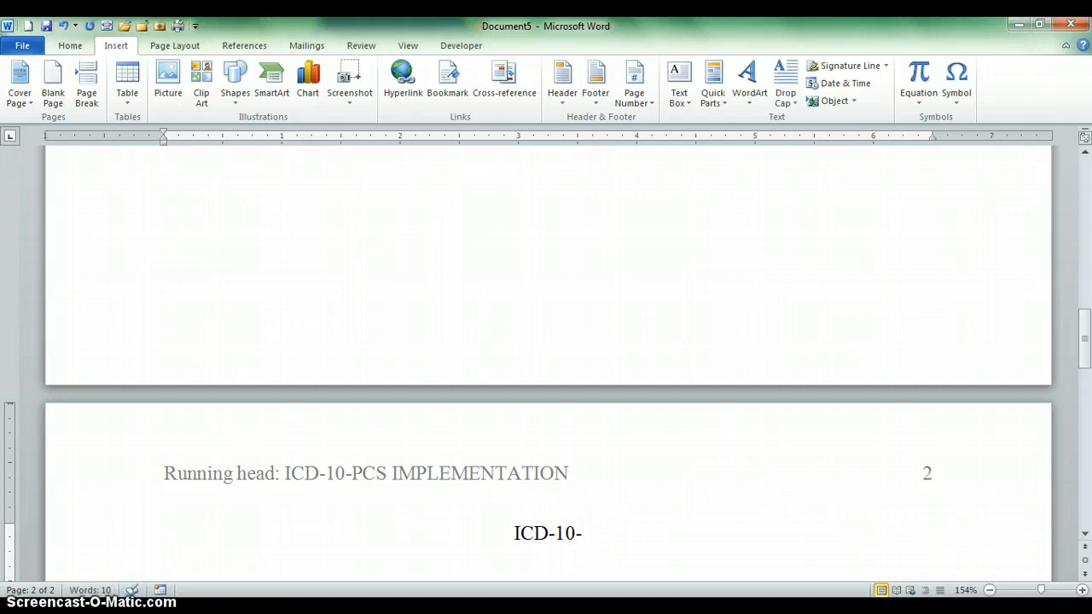
text(PCS Impleme)
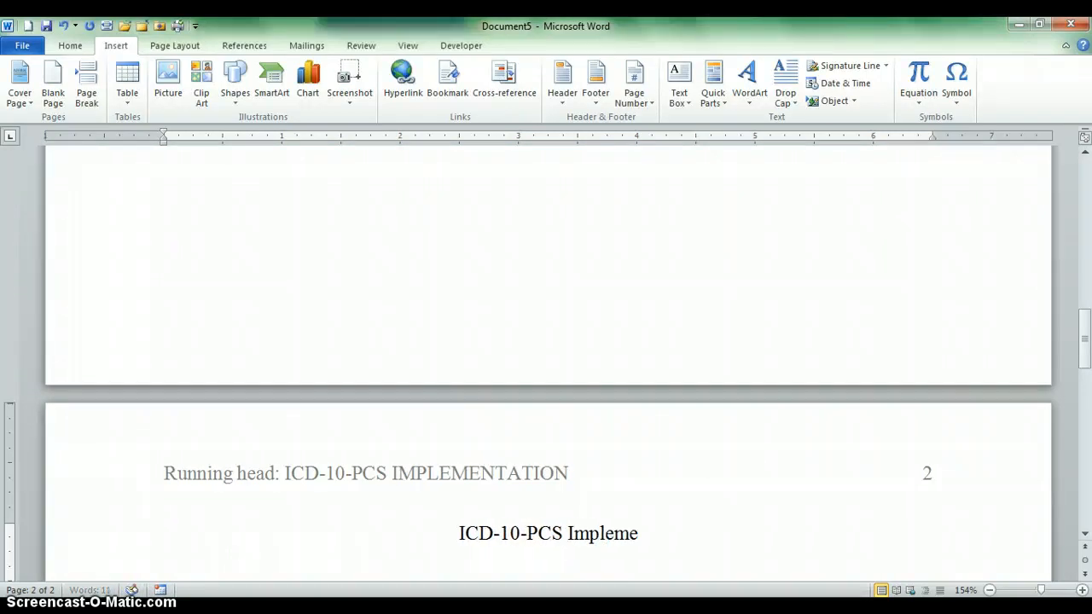
text(ntation)
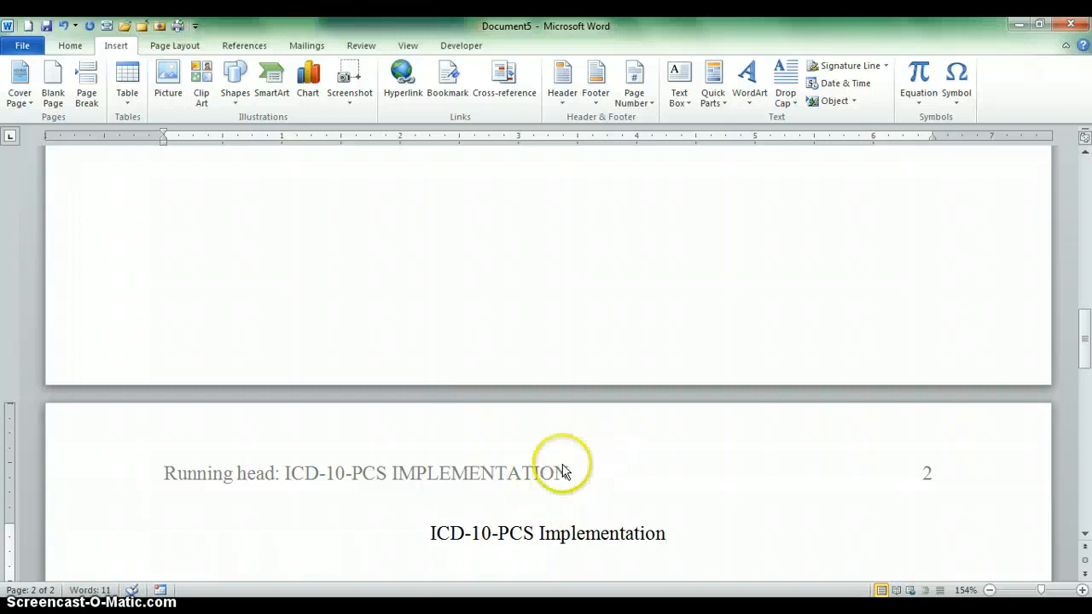
- Delete "Running head: " from the second page's header, tab the page number back to the right margin, and close header editing
click(286, 482)
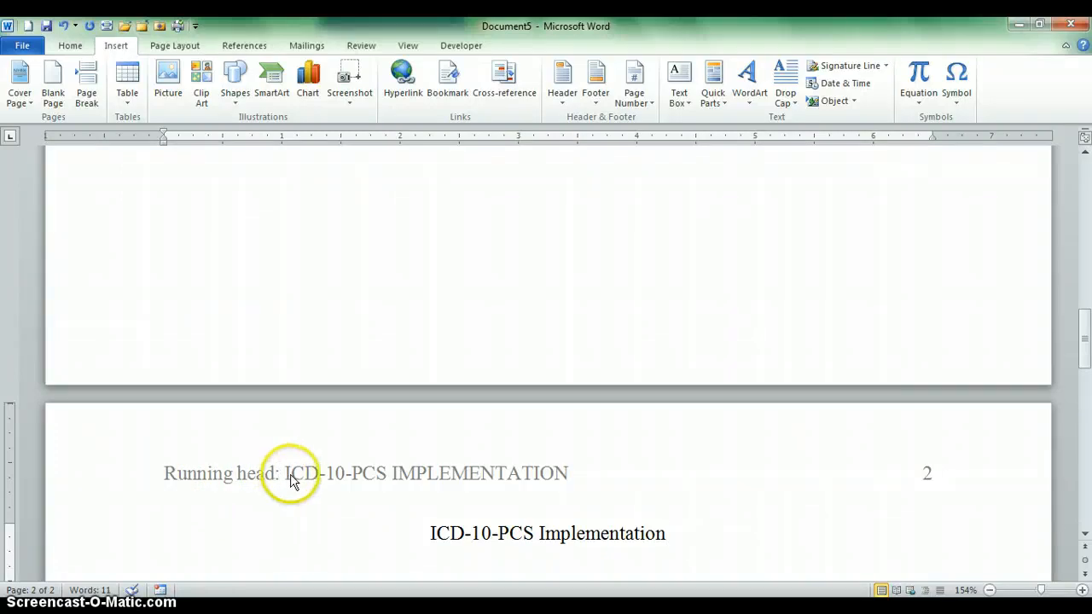
double_click(287, 478)
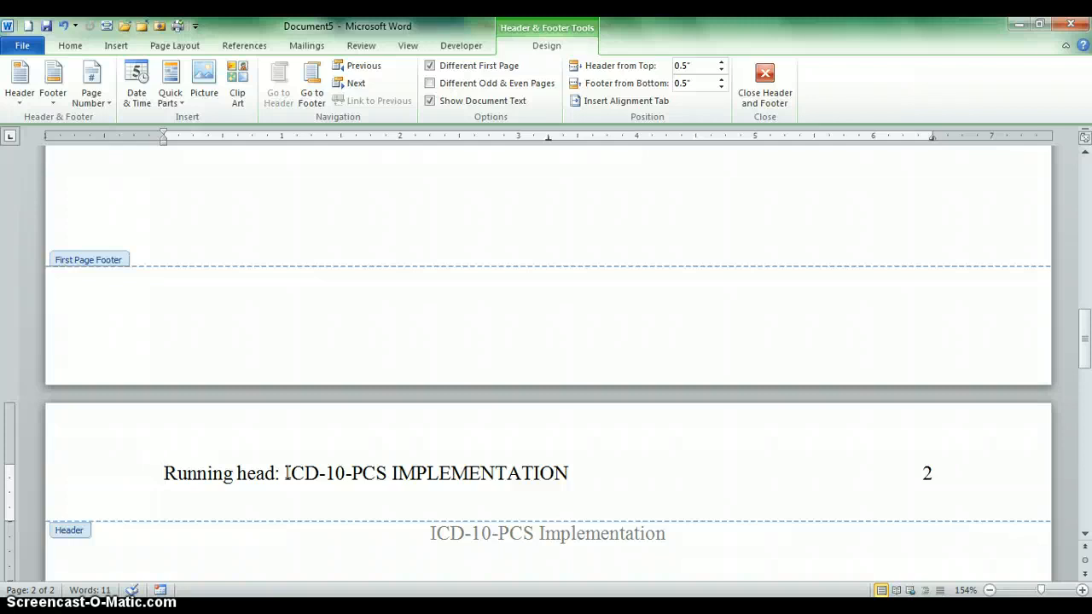
drag(286, 474, 167, 473)
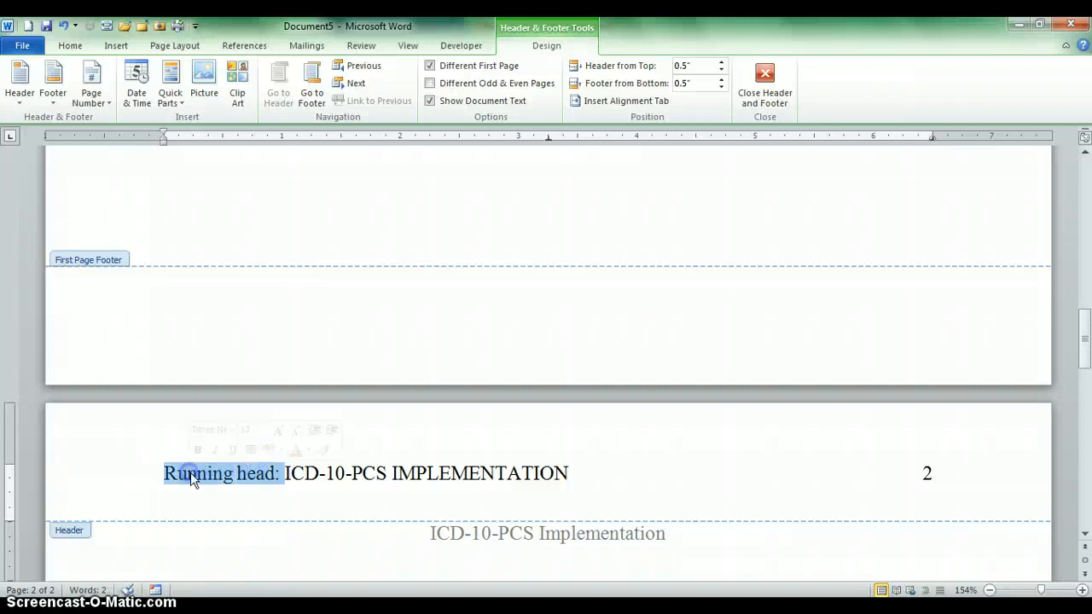
key(Delete)
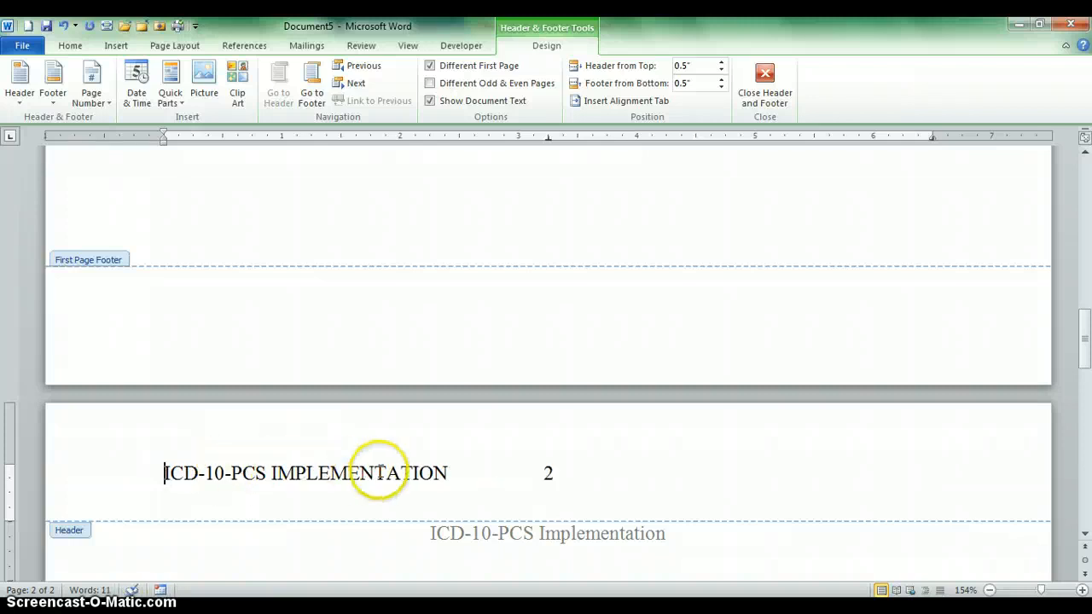
click(459, 474)
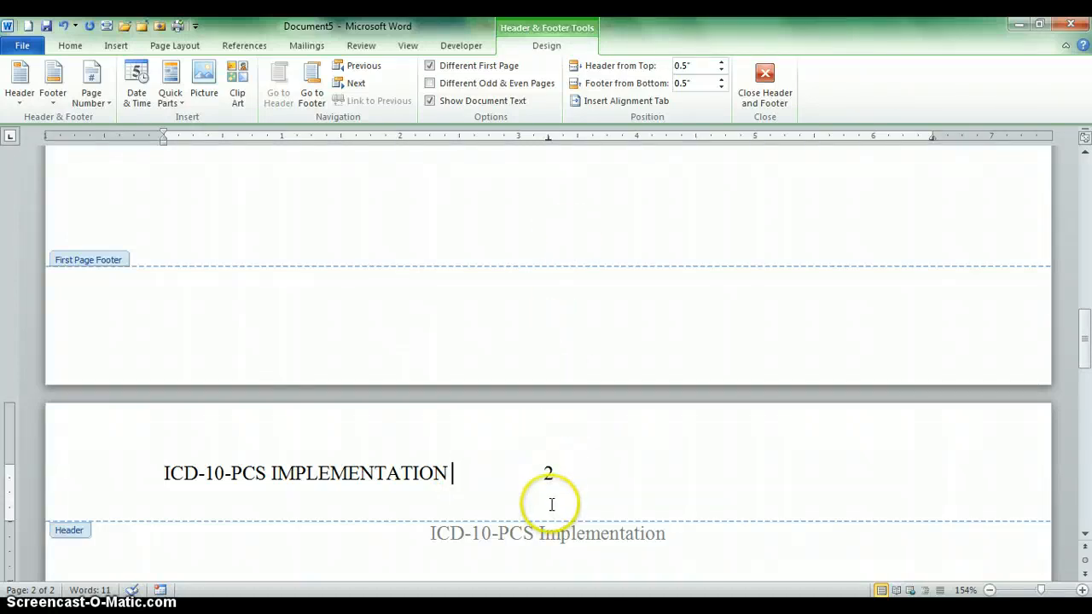
key(Tab)
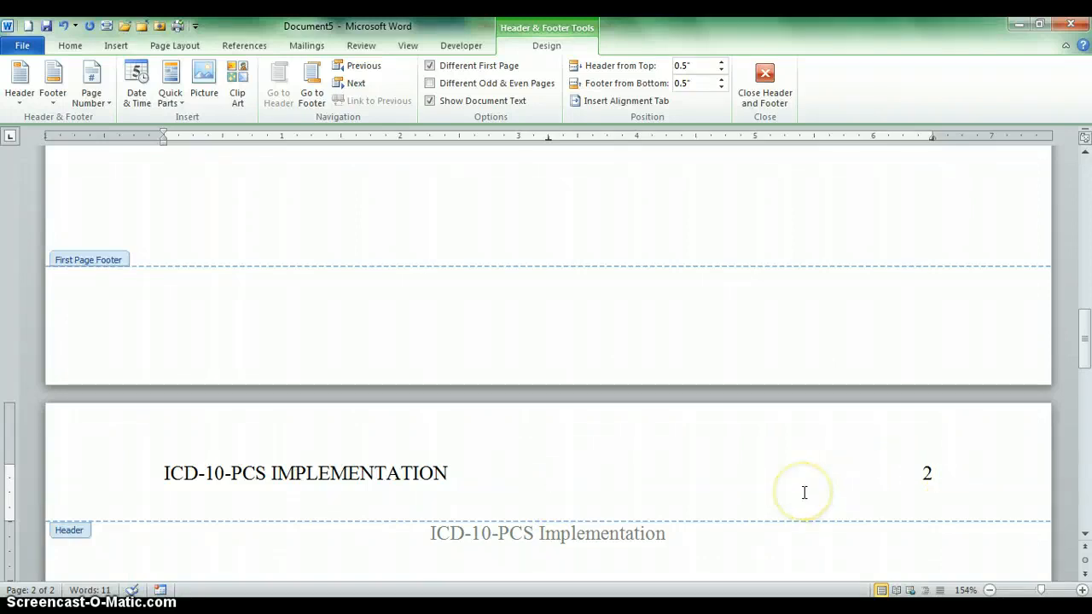
click(764, 83)
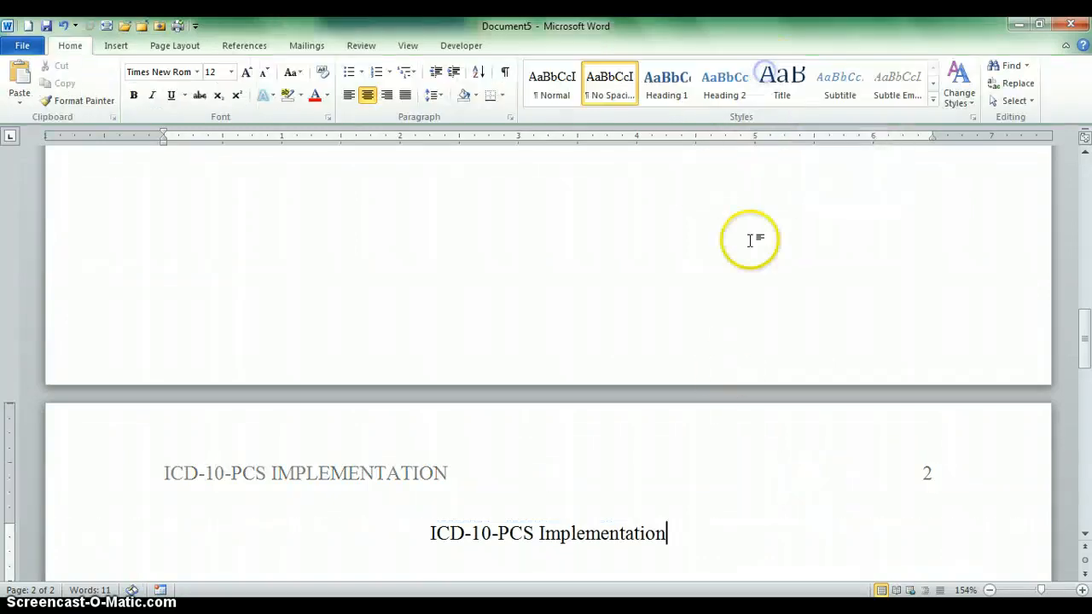
- Start a left-aligned paragraph below the second page's title and give it a 0.5-inch first-line indent
scroll(725, 385, down, 2)
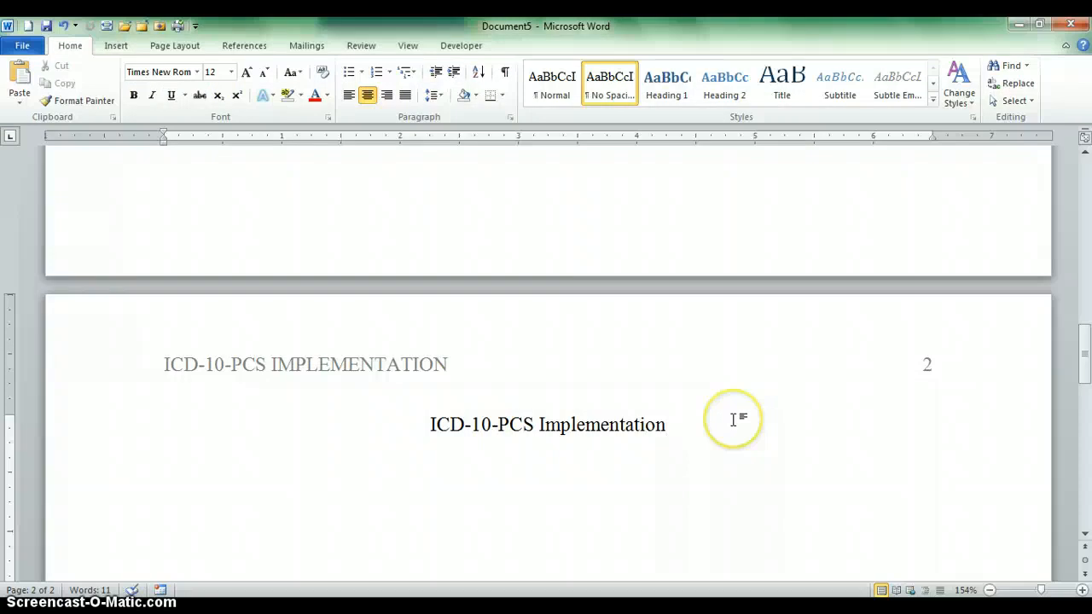
key(Return)
key(ctrl+l)
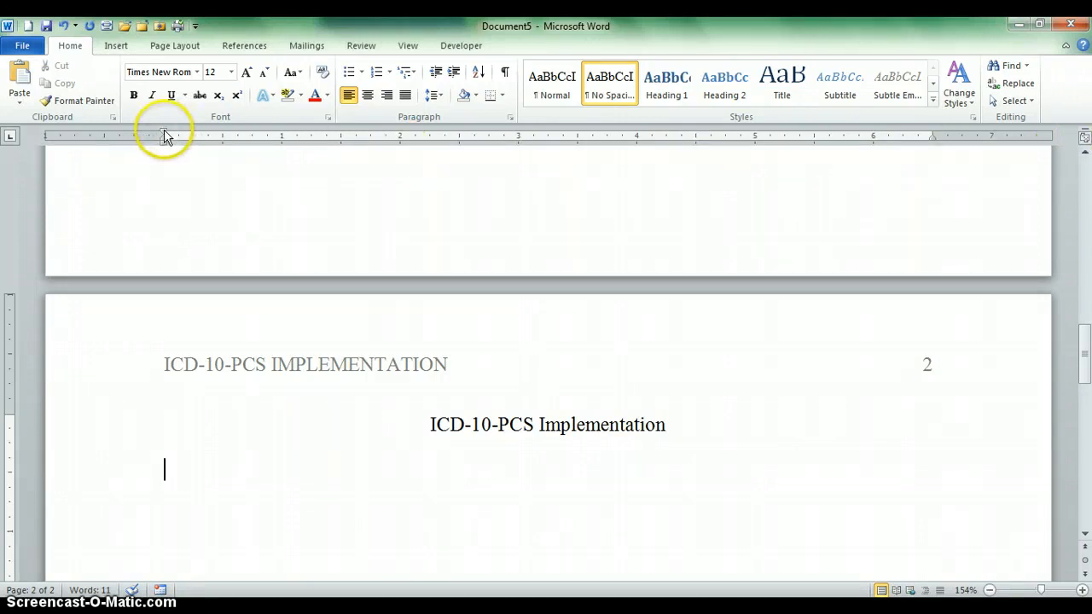
drag(164, 136, 222, 135)
- Enter the body text "October 1, 2014 marks perhaps the biggest change to healthcare in this century – the implementation of the ICD-10-CM and ICD-10-PCS systems"
text(October )
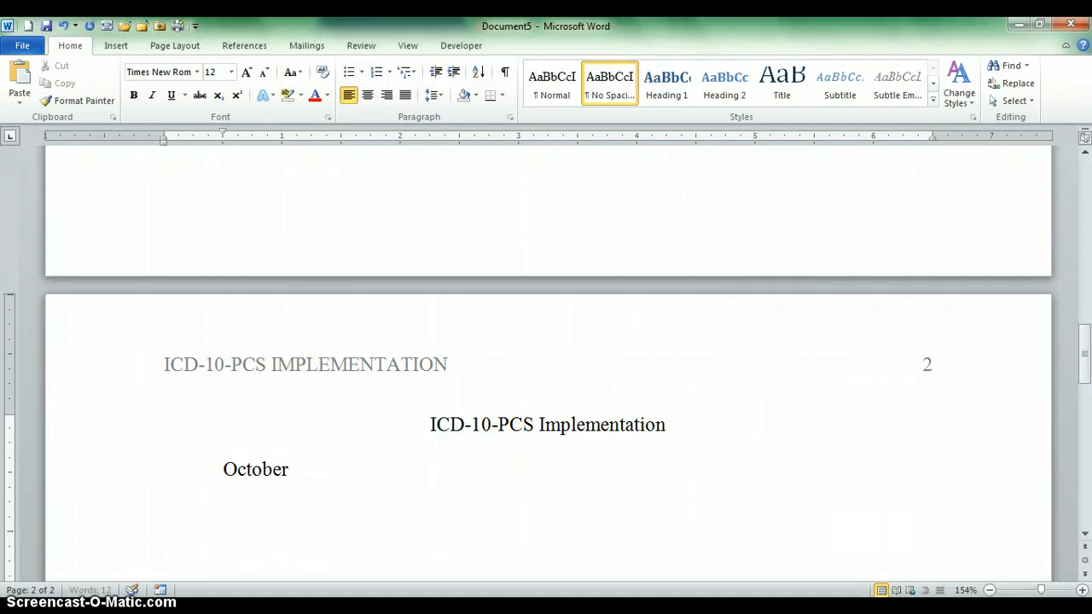
text(1, 2014 mark)
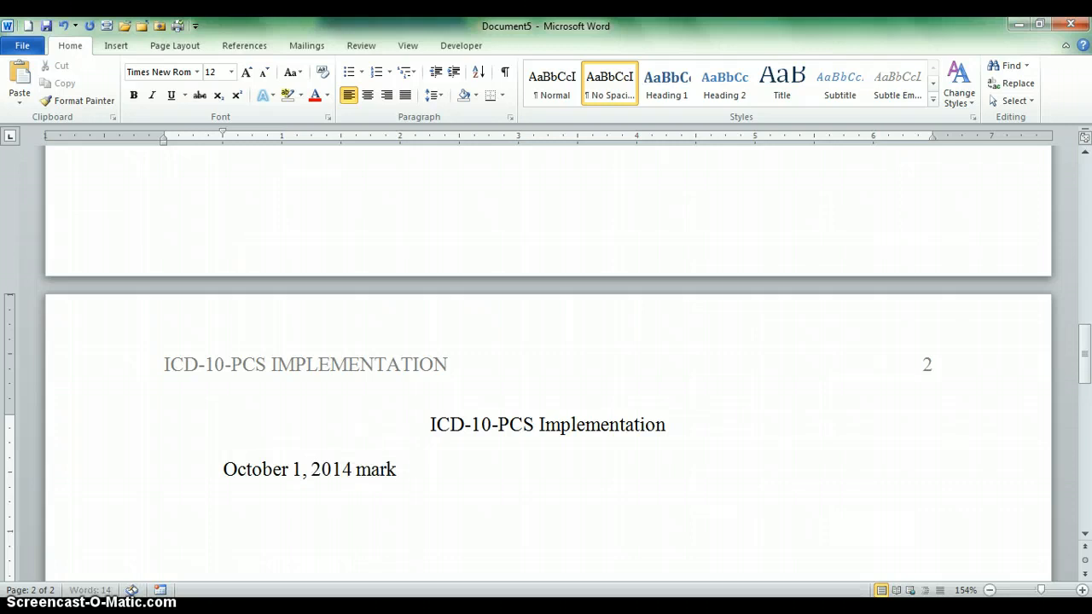
text(s perhaps the bigg)
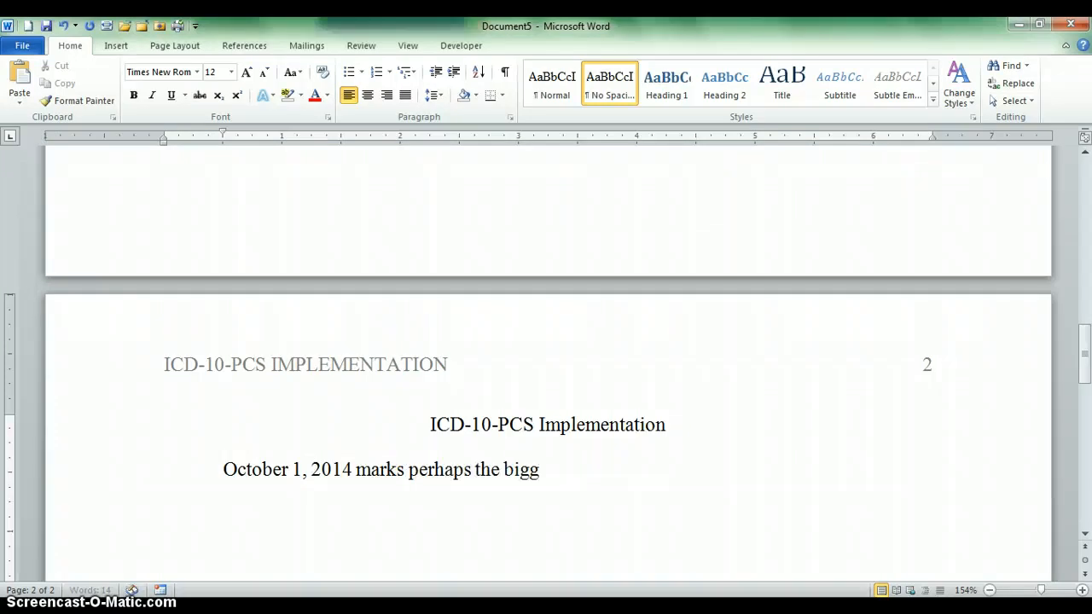
text(est change to heal)
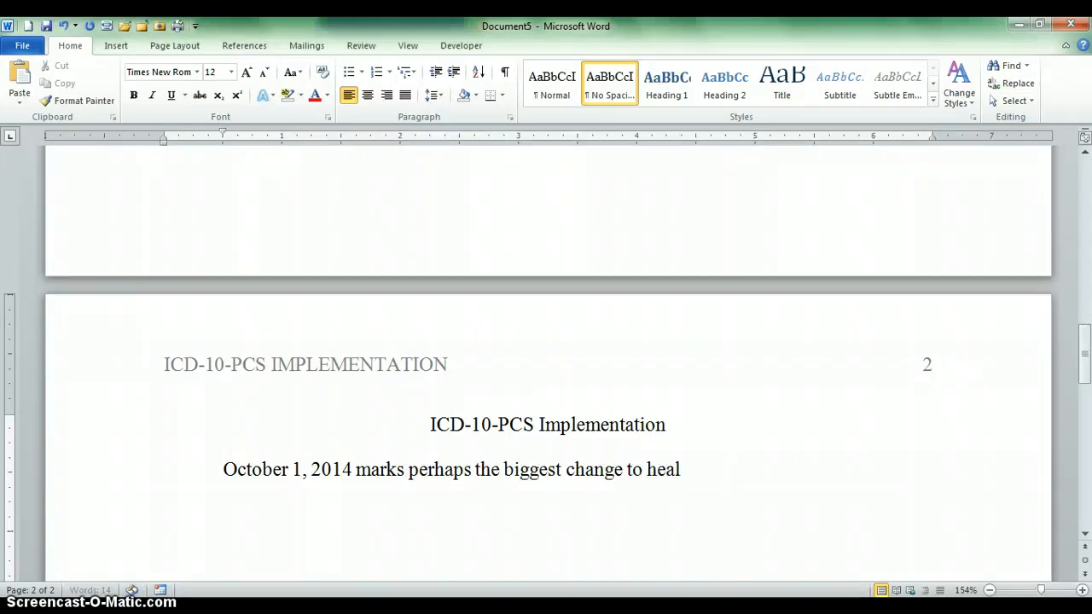
text(thcare in this s)
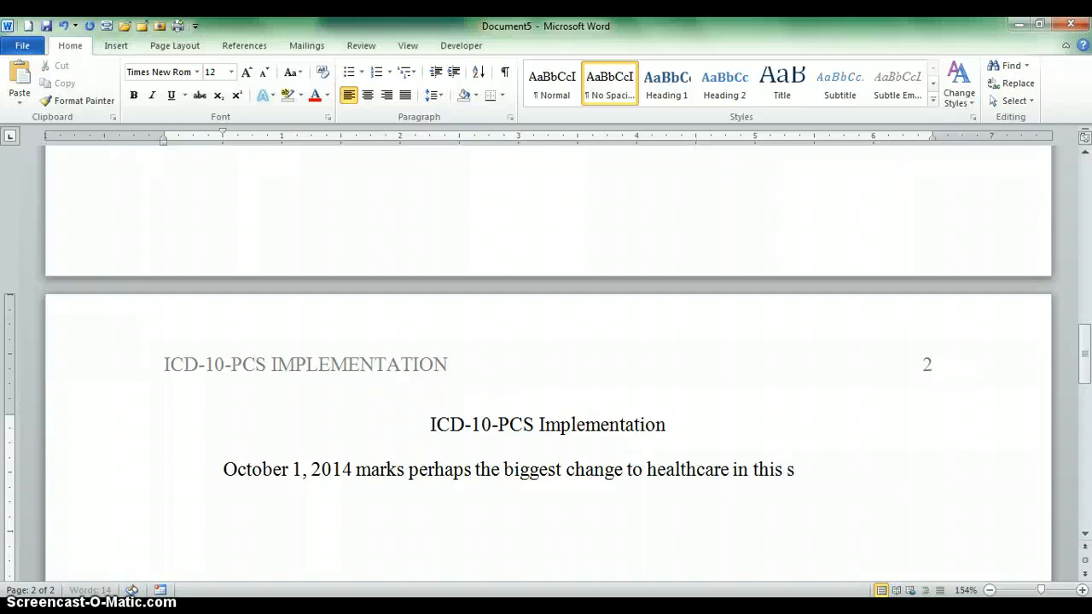
key(BackSpace)
text(century - the impl)
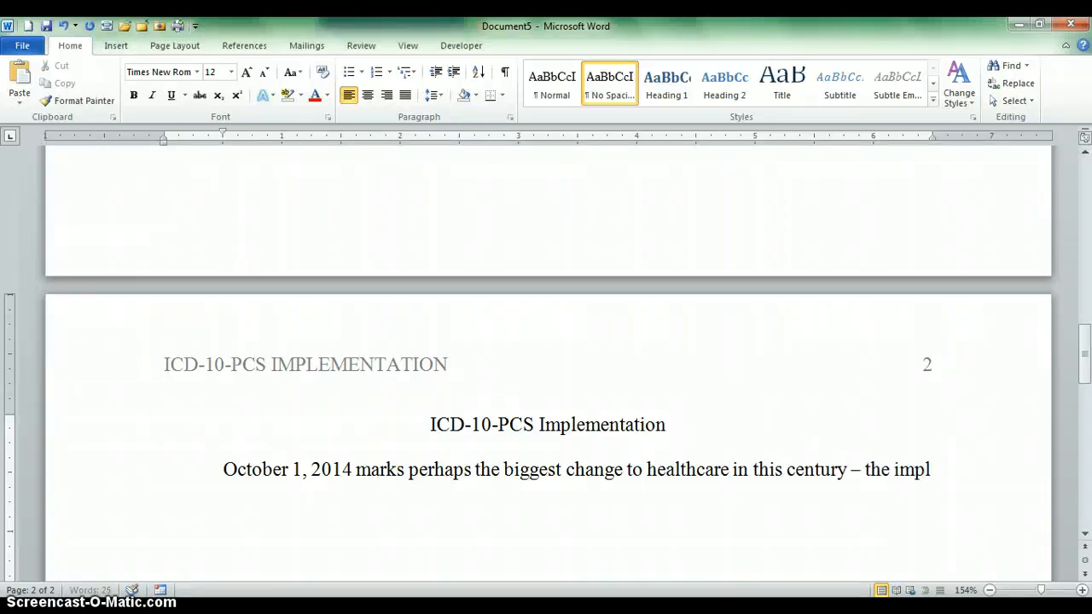
text(ementation of)
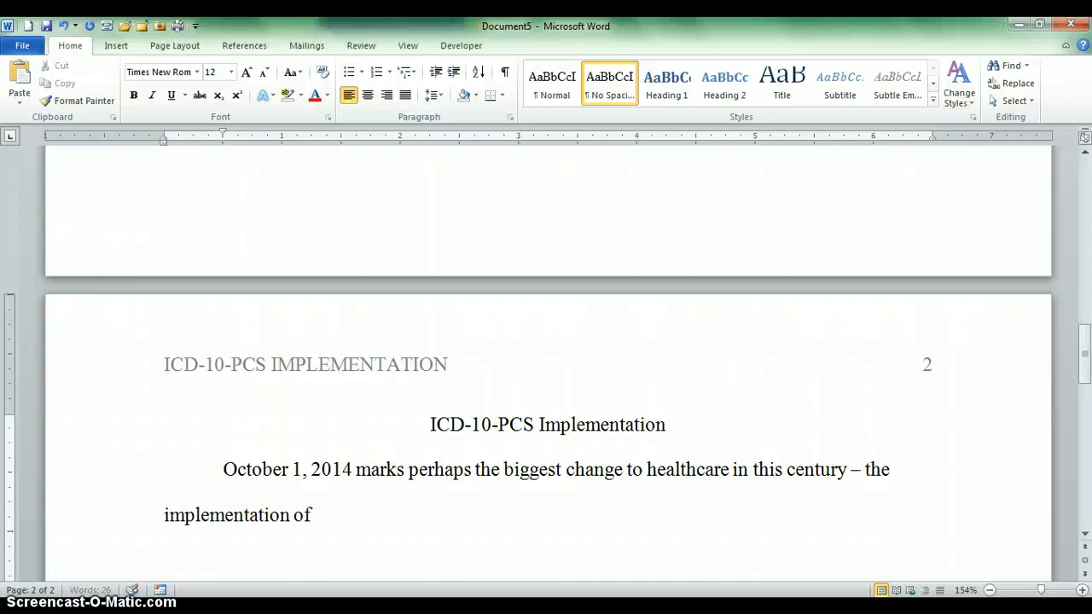
text( the ICD-)
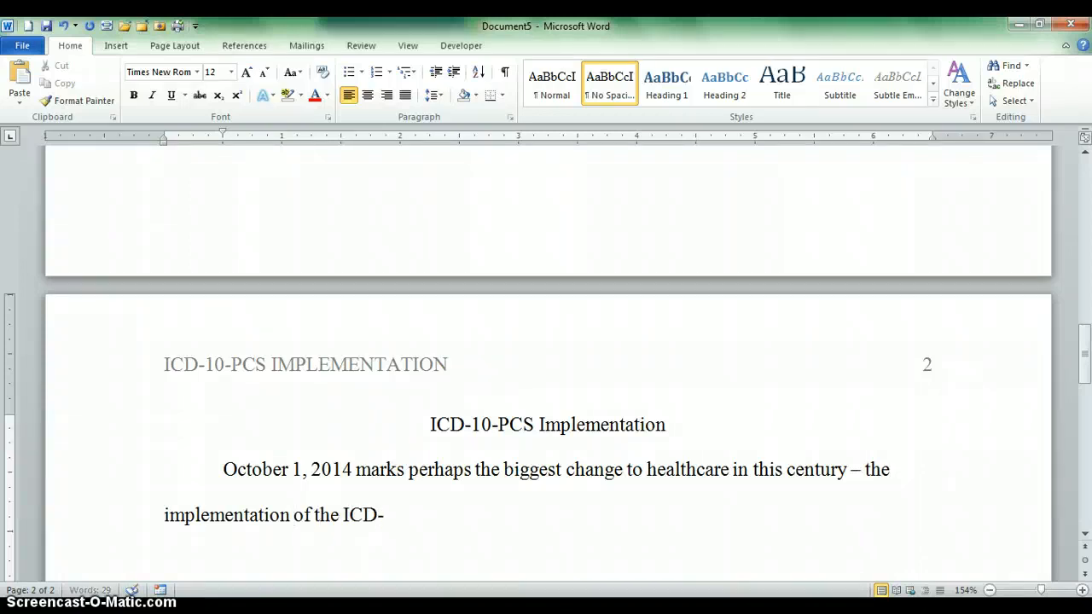
text(10-CM an)
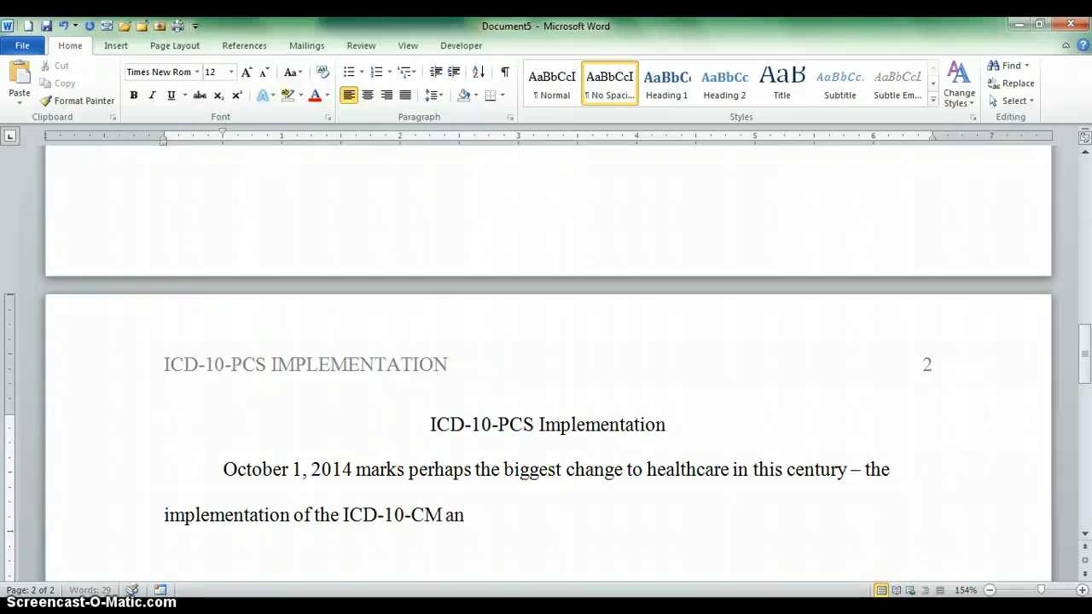
text(d ICD-10-PCS )
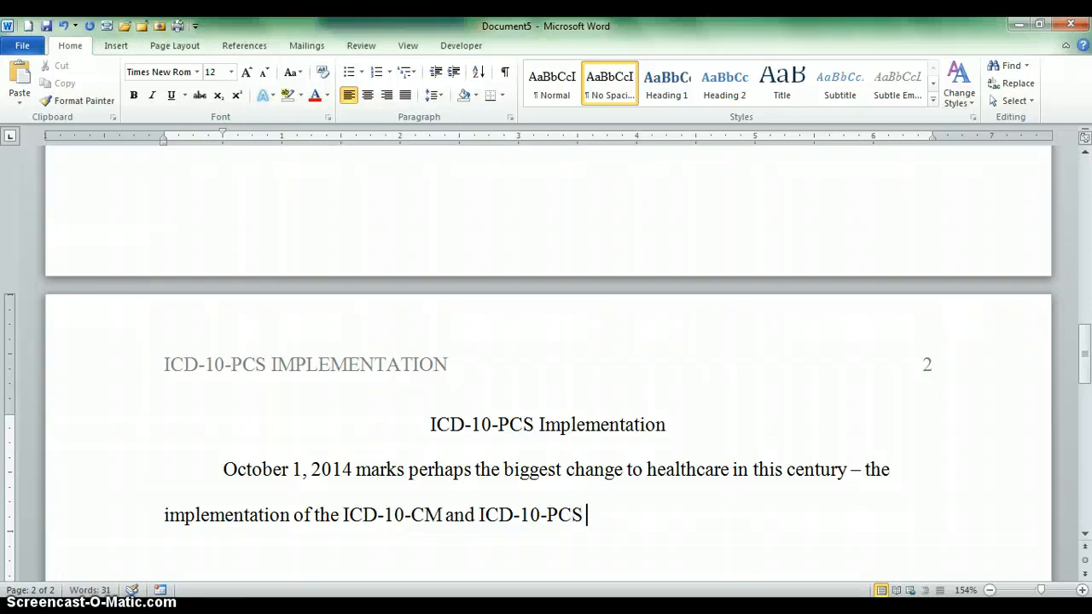
text(systems)
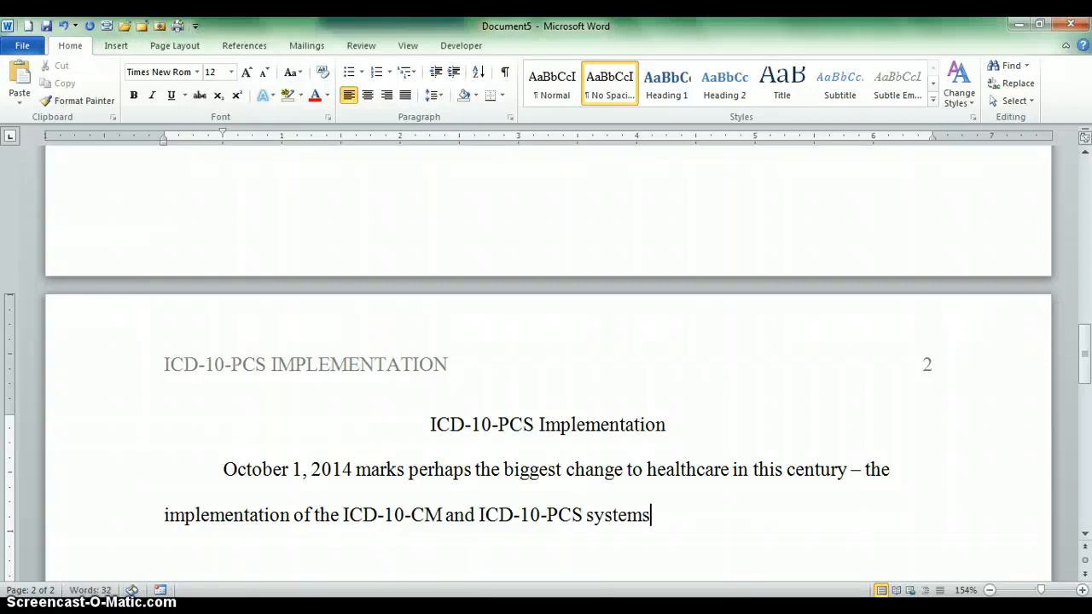
- Insert a comma after "2014" in the body sentence and return the cursor to the end of the text
click(353, 469)
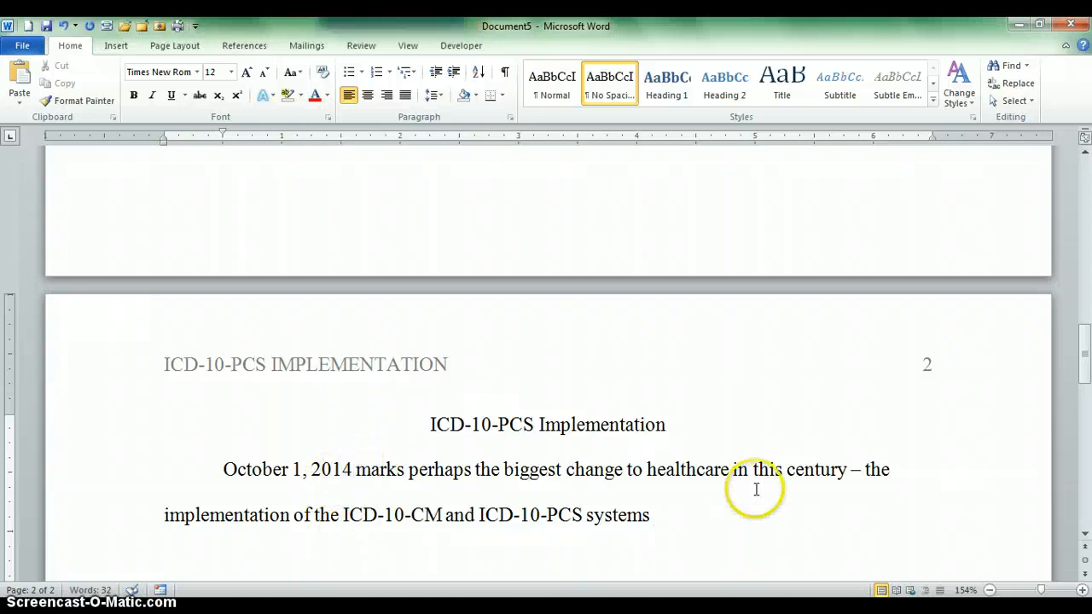
text(,)
click(674, 518)
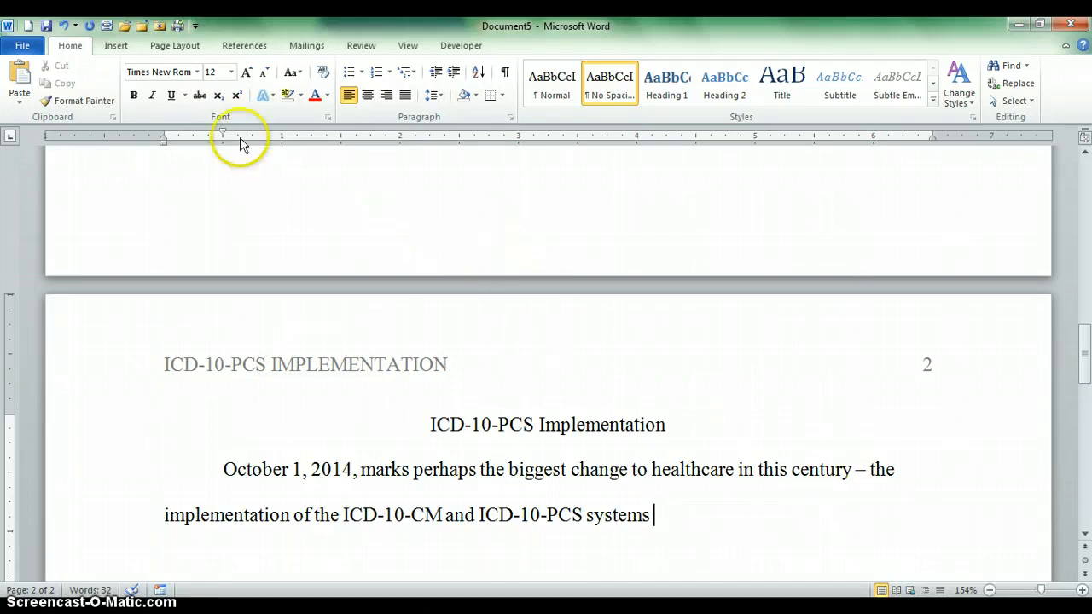
- Check the list of available citation styles, keeping APA Sixth Edition selected
click(245, 48)
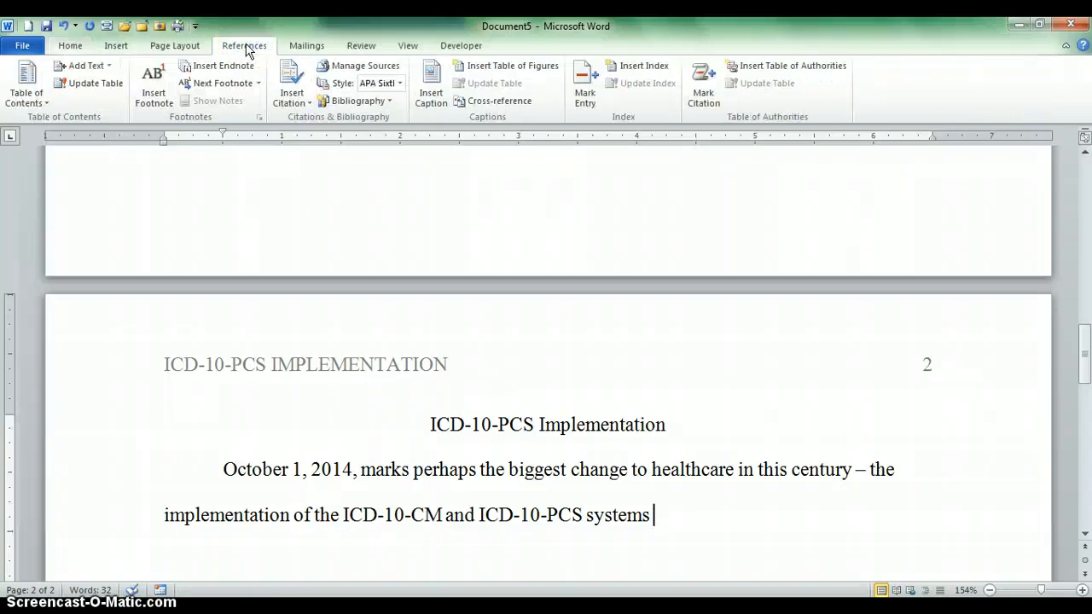
click(400, 85)
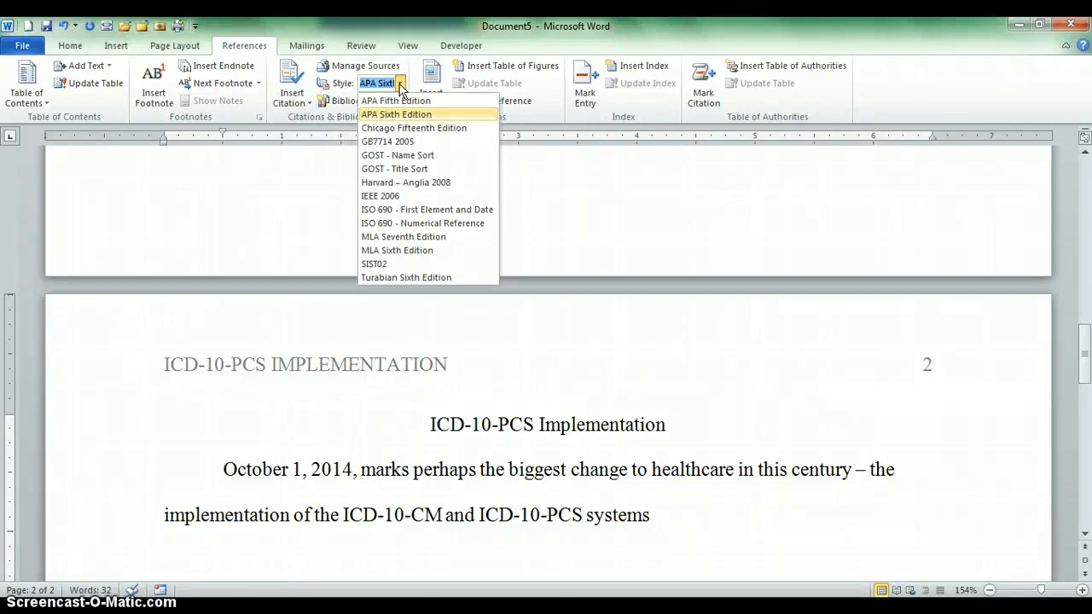
click(400, 84)
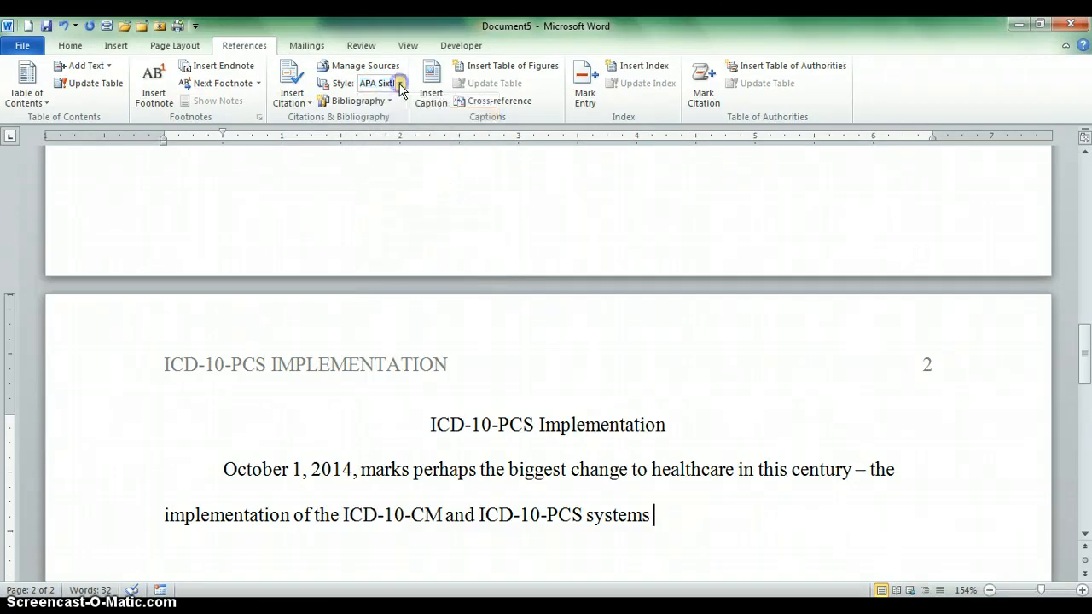
- Start a new citation source at the end of the body sentence and set its source type to Book
click(288, 89)
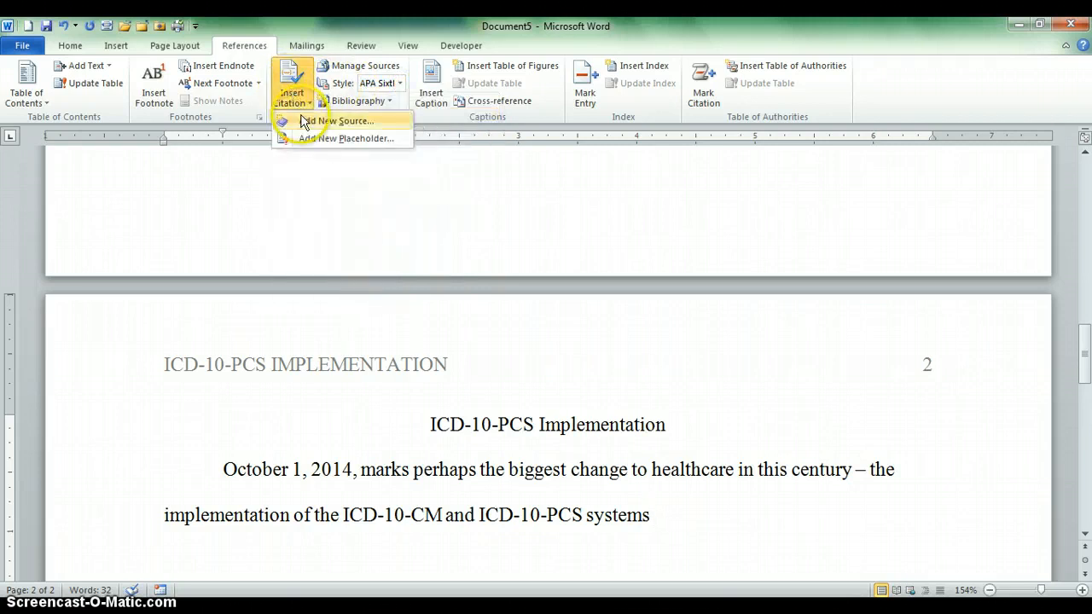
click(303, 122)
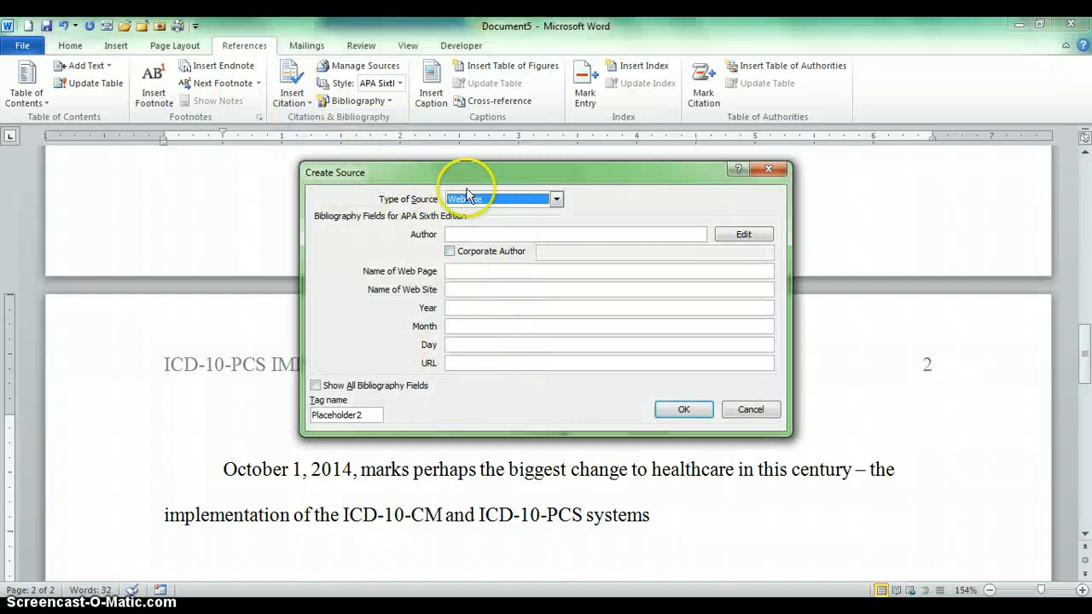
click(556, 199)
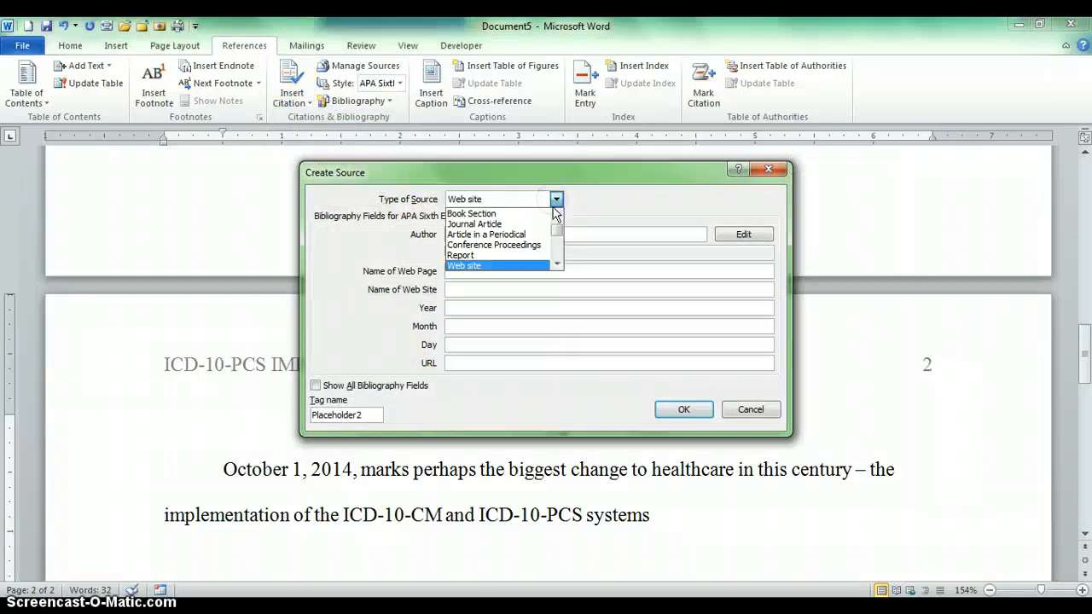
drag(556, 237, 576, 200)
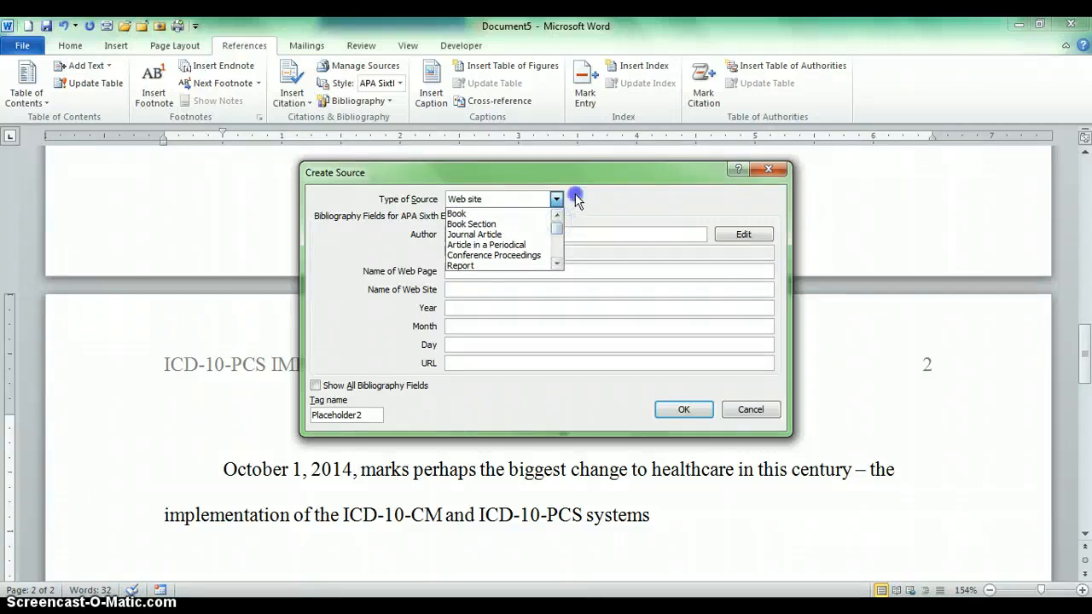
click(577, 201)
click(556, 199)
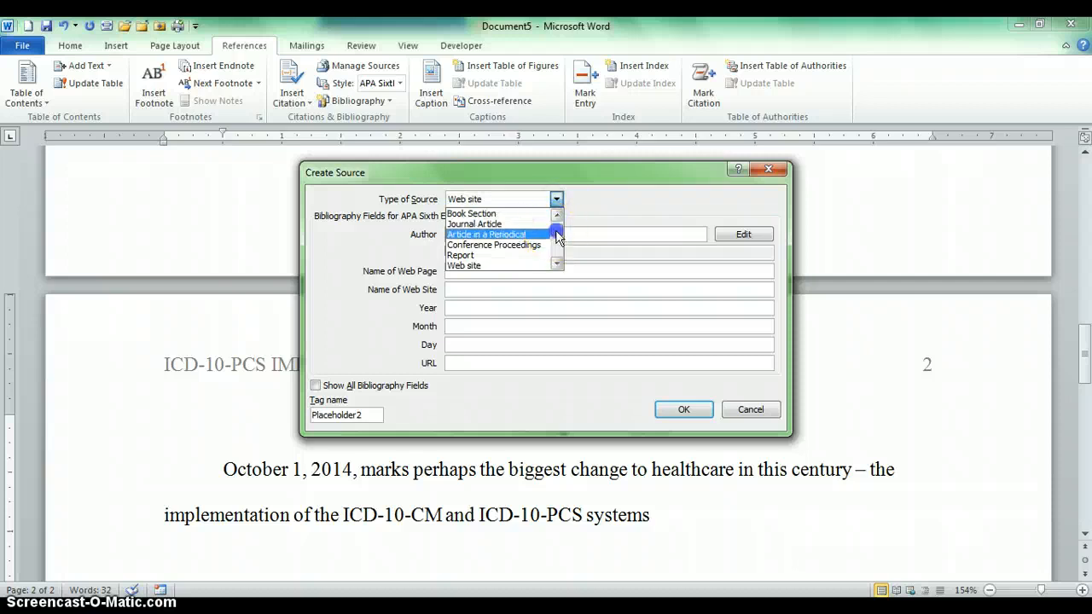
drag(556, 236, 555, 220)
click(481, 212)
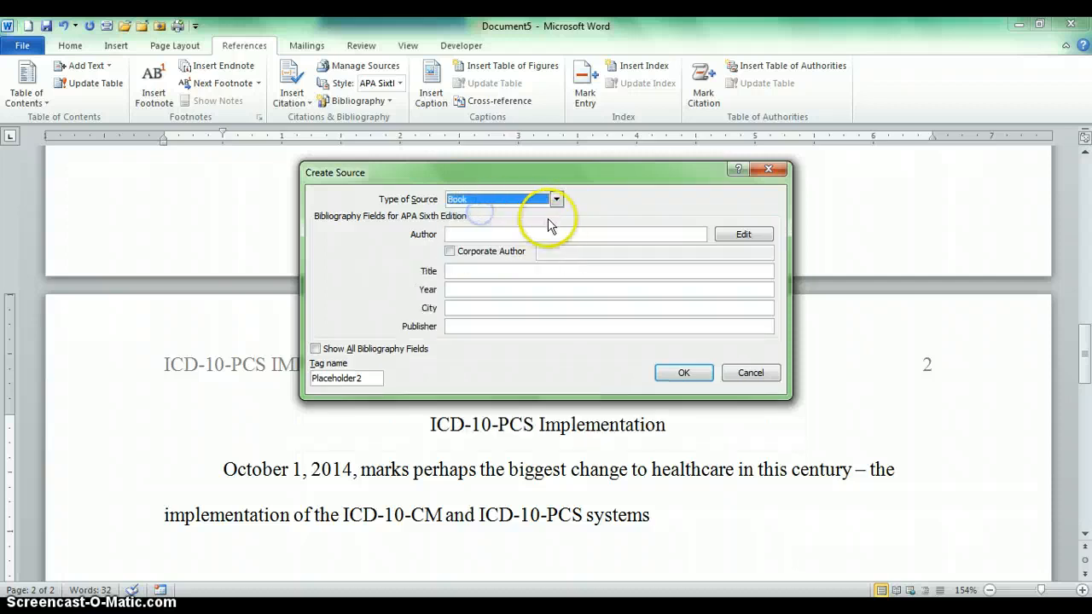
- Enter the book author's full name, the title "ICD-10-PCS An Applied Approach" and the year 2013 for the new source
click(516, 232)
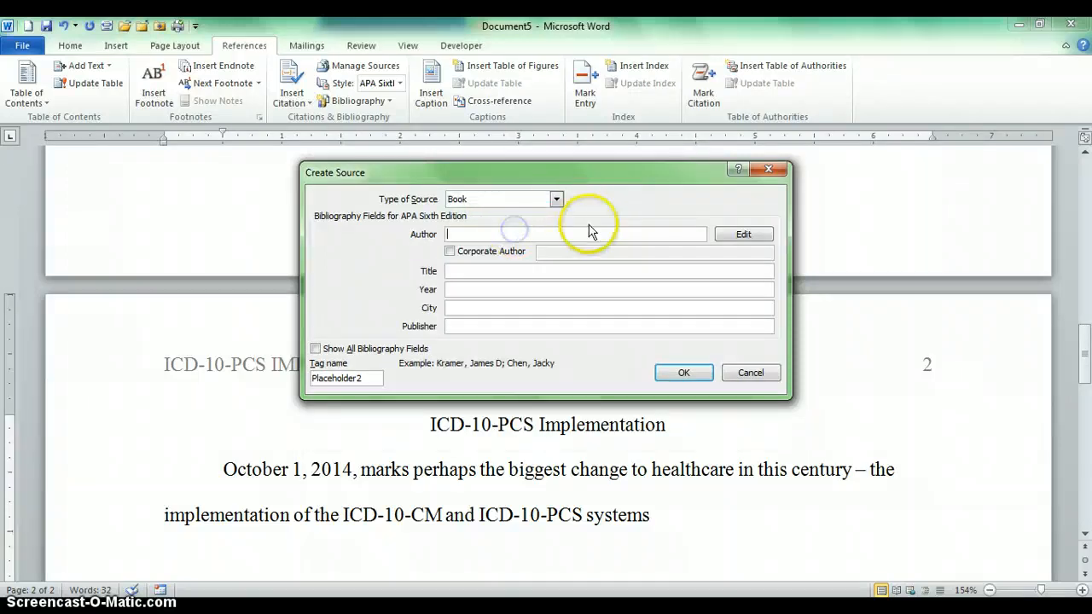
text(L)
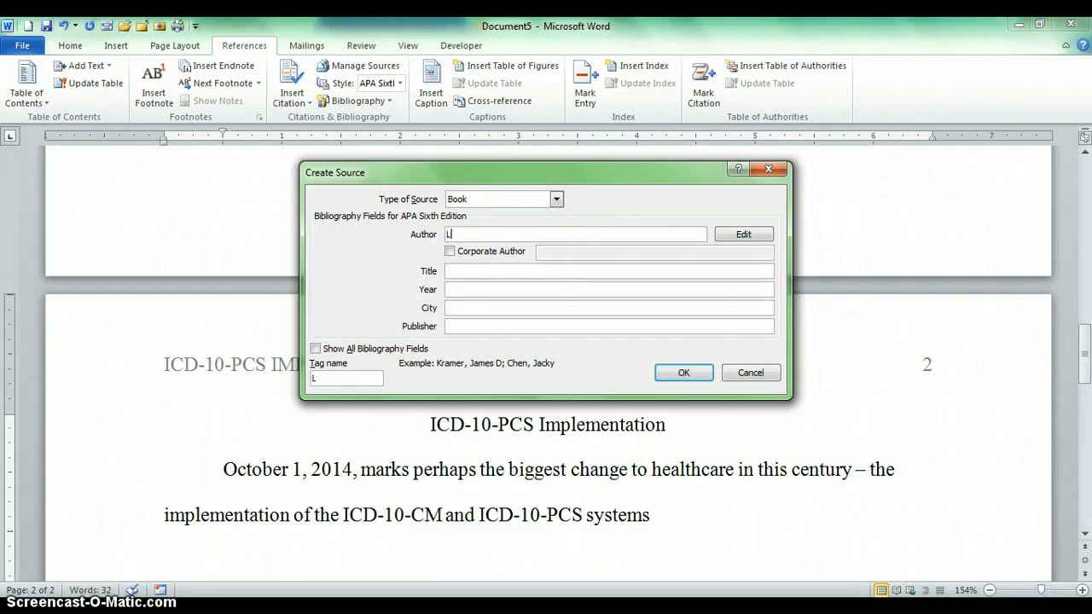
text(ynn M.)
key(Tab)
key(Tab)
key(Tab)
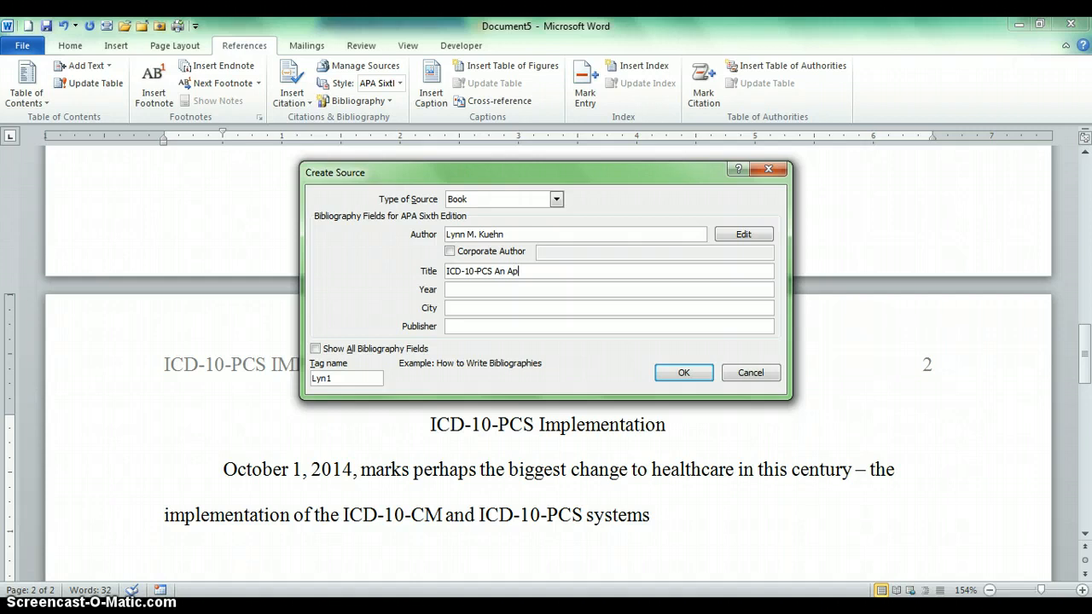
text(ICD-10-PCS An Applied Approach)
click(447, 289)
text(2013)
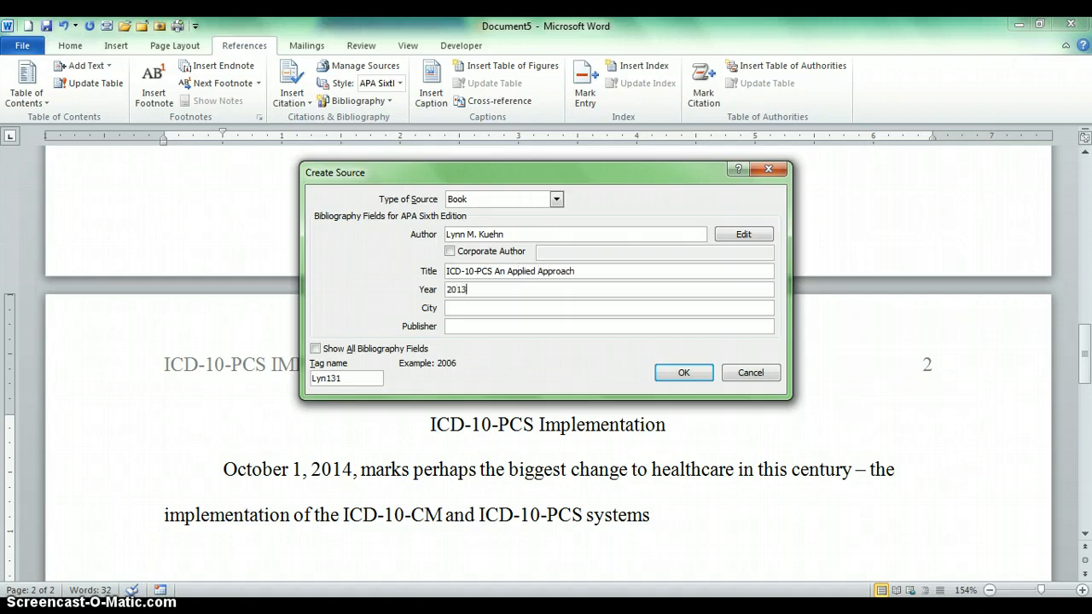
- Add the city "Washington, D.C." and publisher "AHIMA Press" to the book source and insert its citation
key(Tab)
text(Washingin)
text(ton, D.C.)
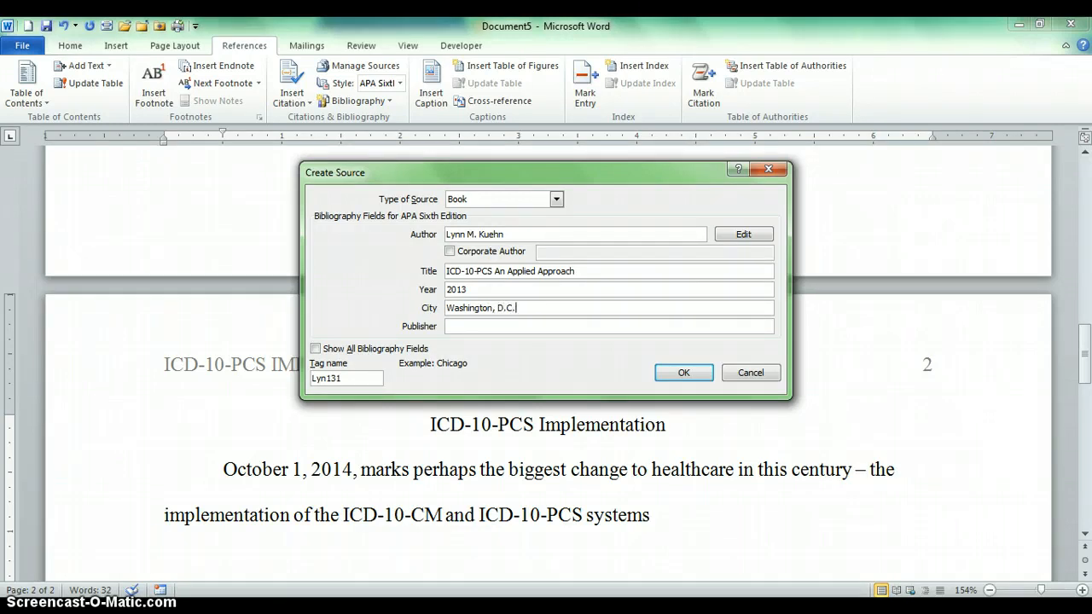
click(447, 326)
text(AHIMA Press)
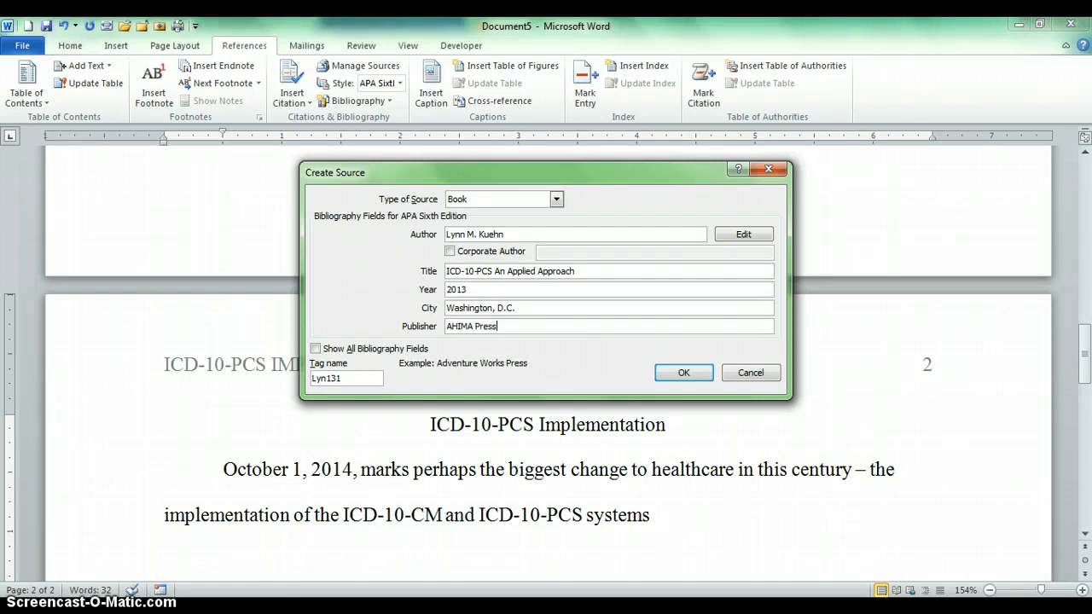
click(685, 374)
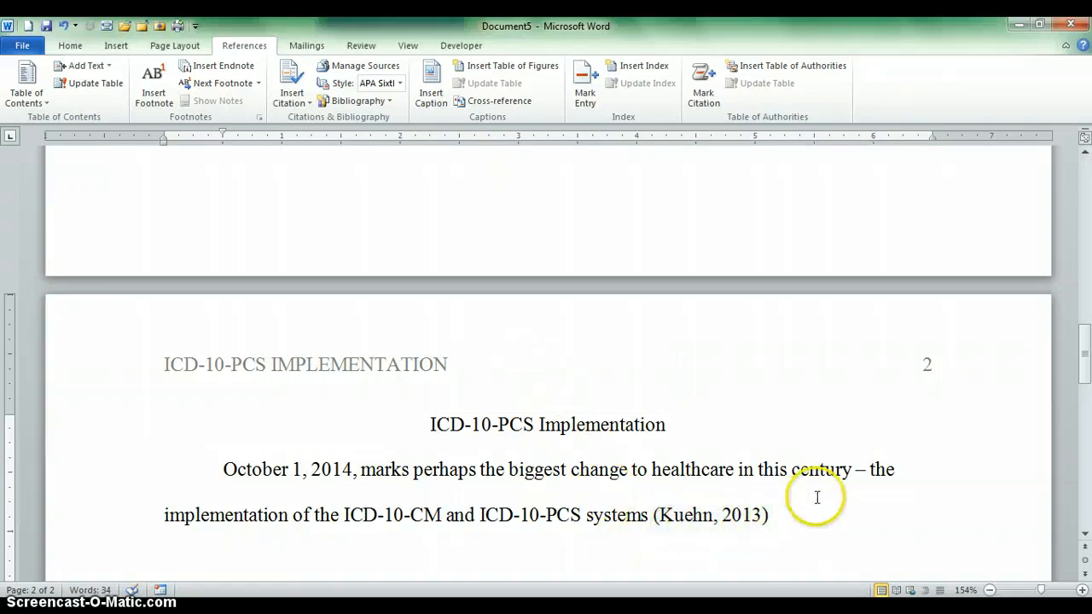
- End the first body sentence with a period and start a new paragraph reading "Due to the significant changes in medical care and treatments since 1979"
scroll(776, 467, down, 1)
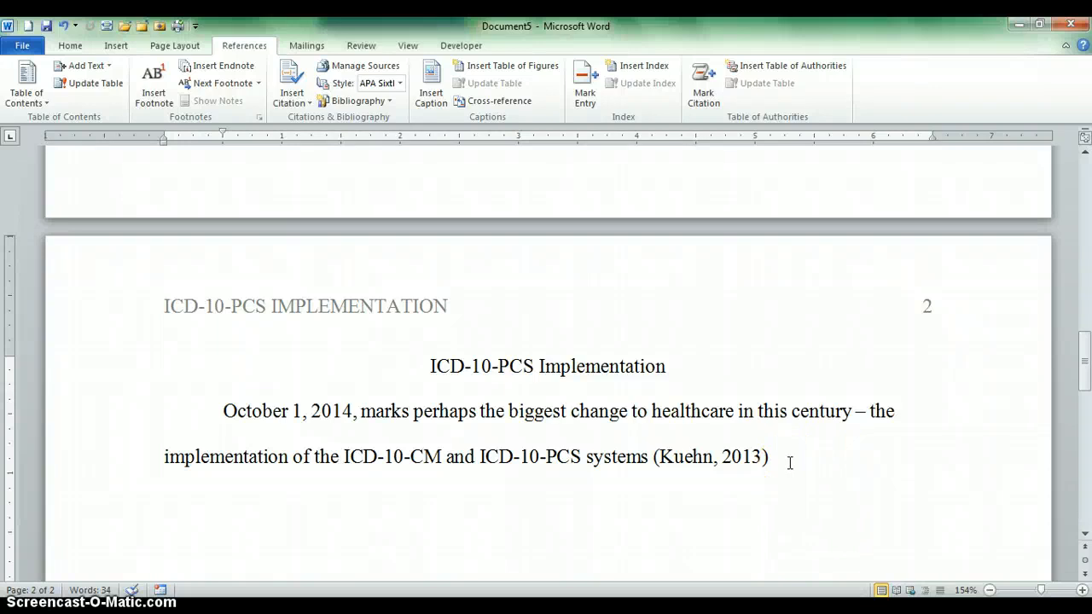
text(.)
key(Return)
text(Due to )
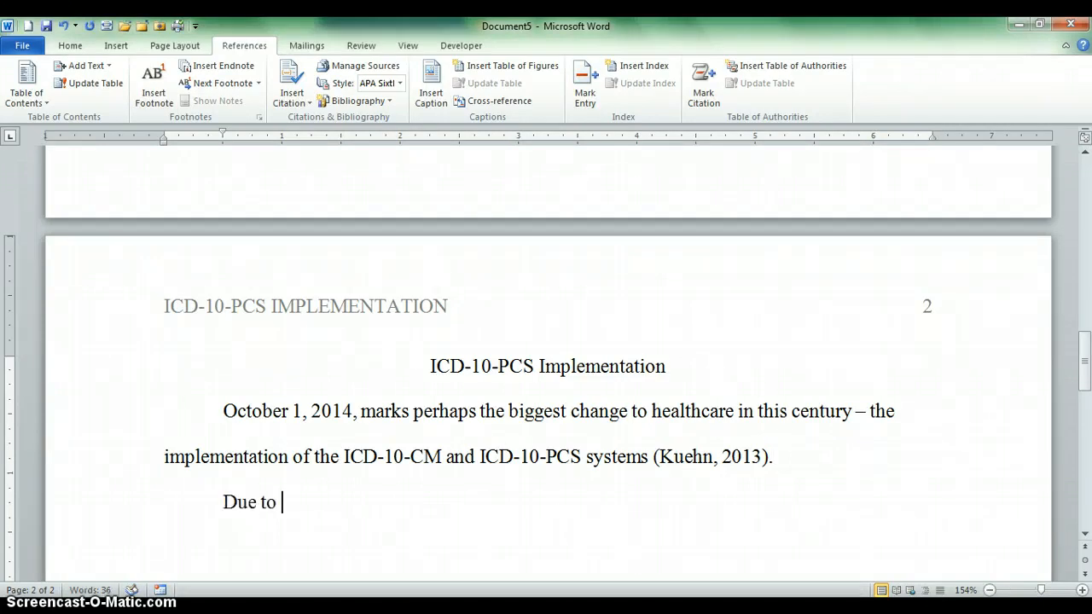
text(the signif)
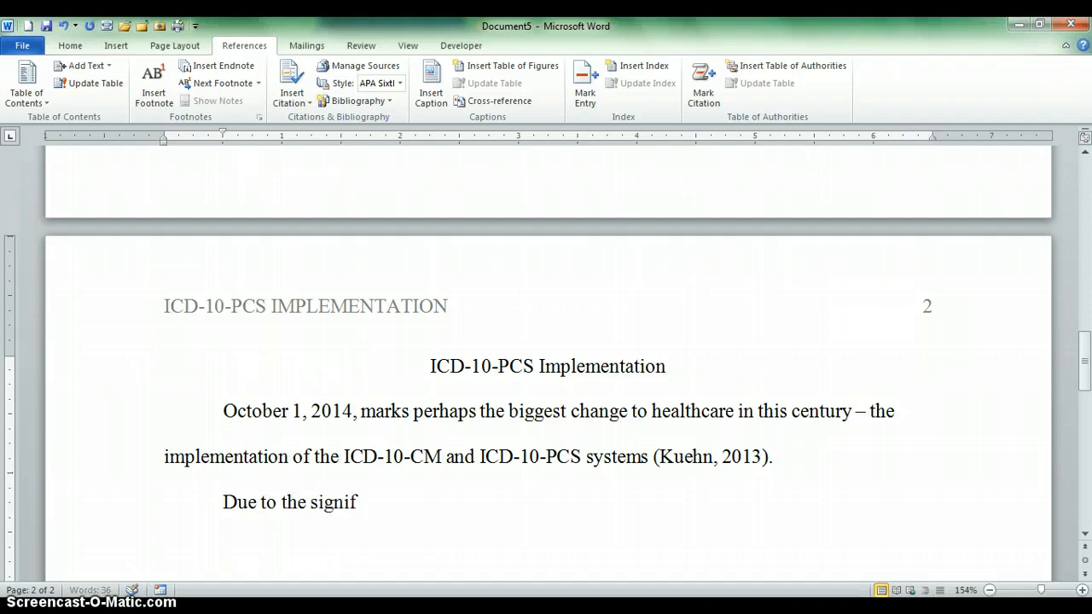
text(icant changes in)
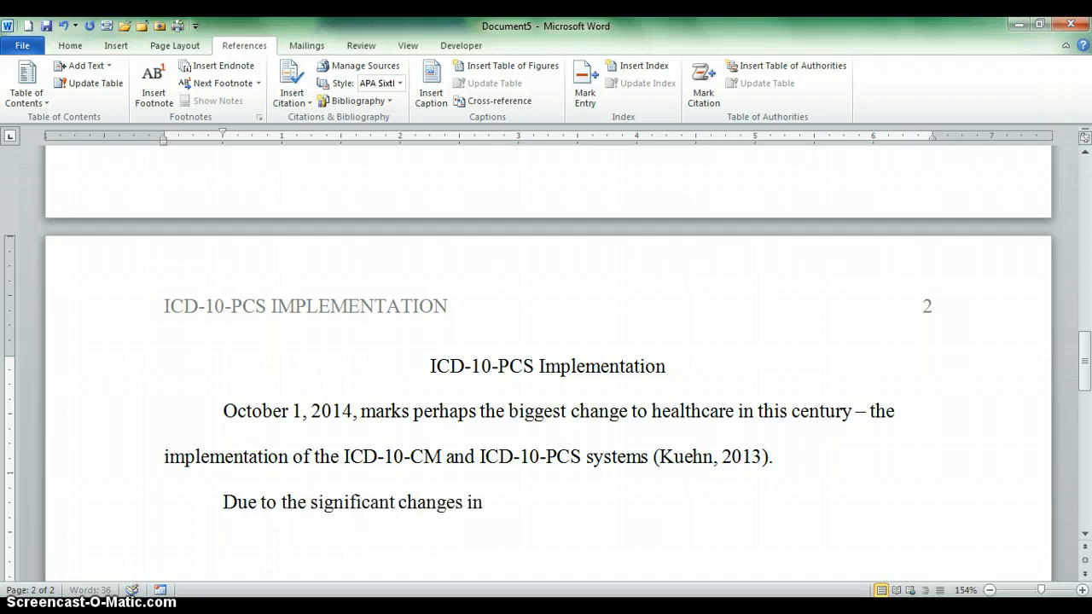
text( medical care a)
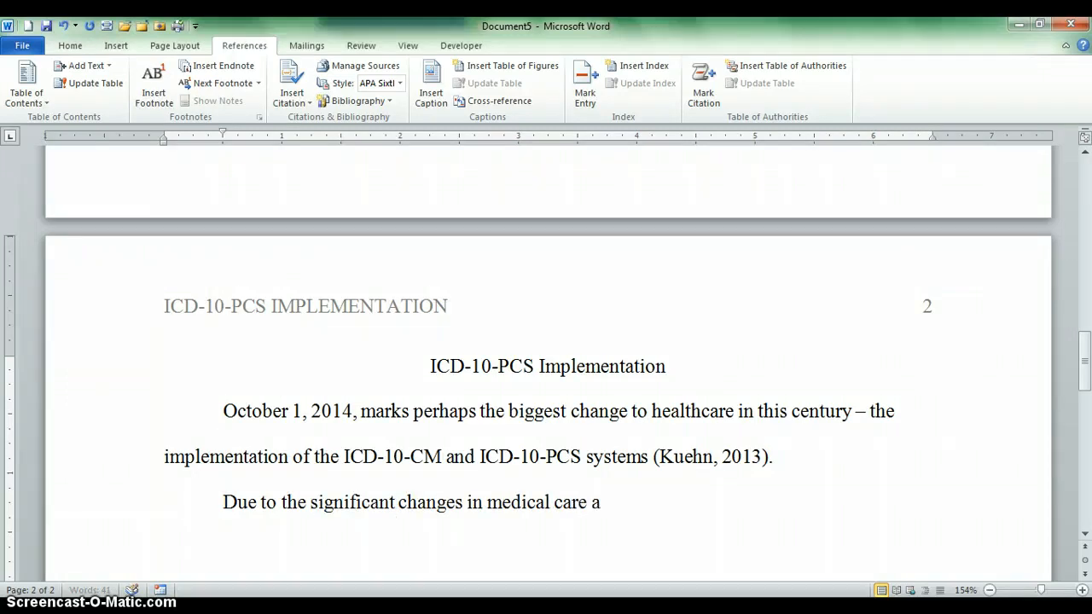
text(nd treatments in)
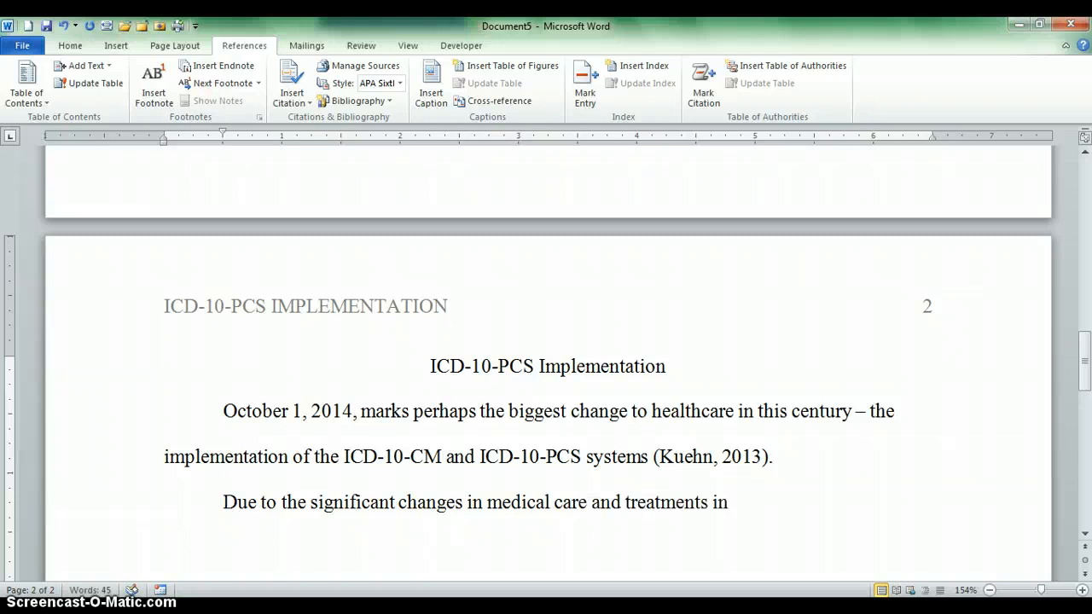
key(BackSpace)
key(BackSpace)
text(since )
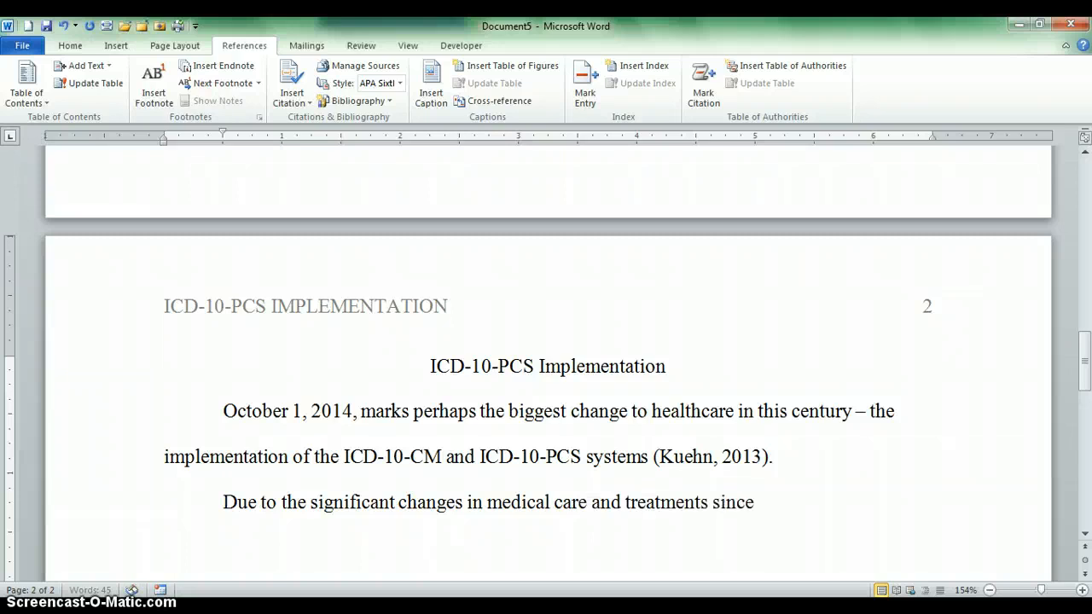
text(1979)
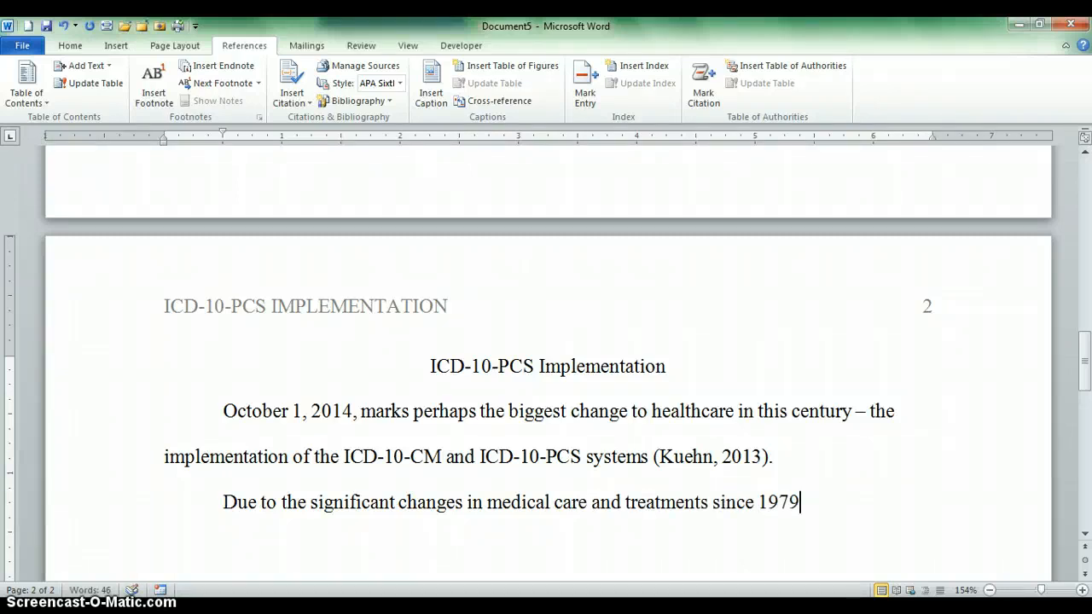
- Continue the second paragraph with ", the ICD-9-CM classification became severely outdated"
text(, the ICD-9-)
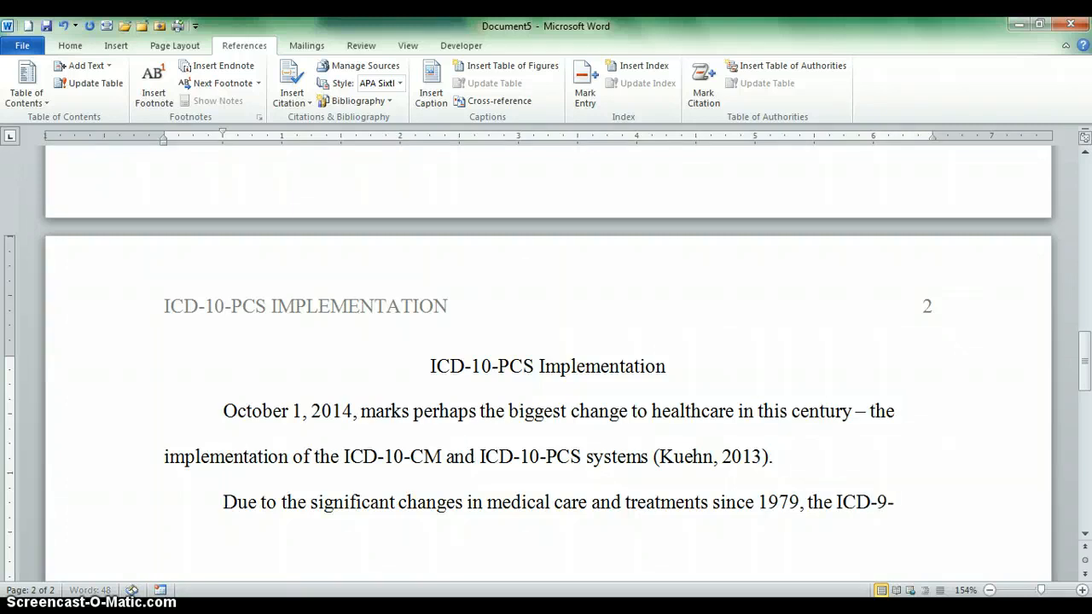
text(CM classification )
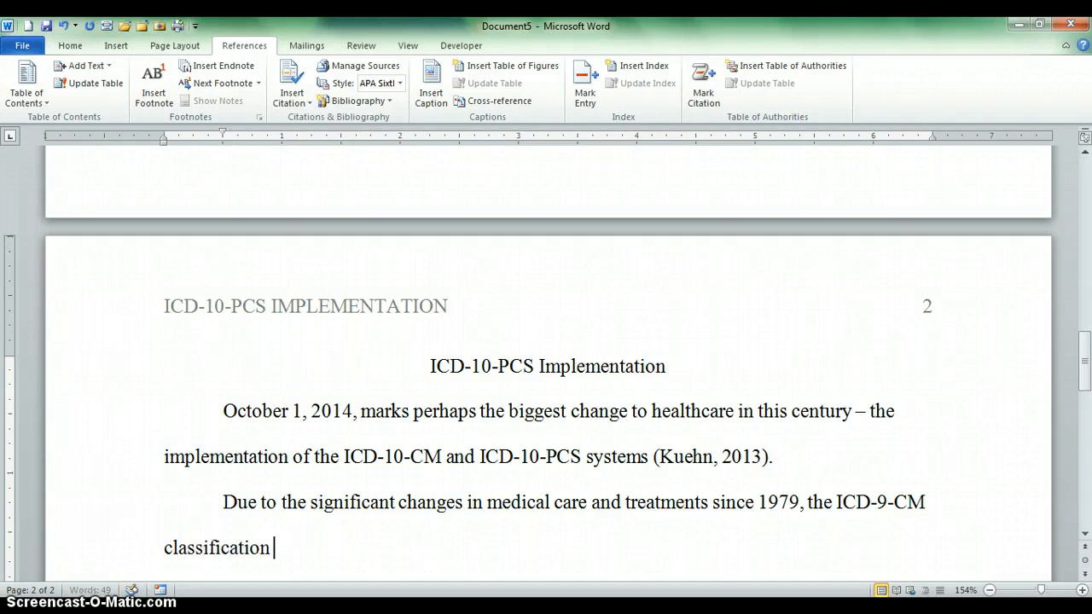
text(became se)
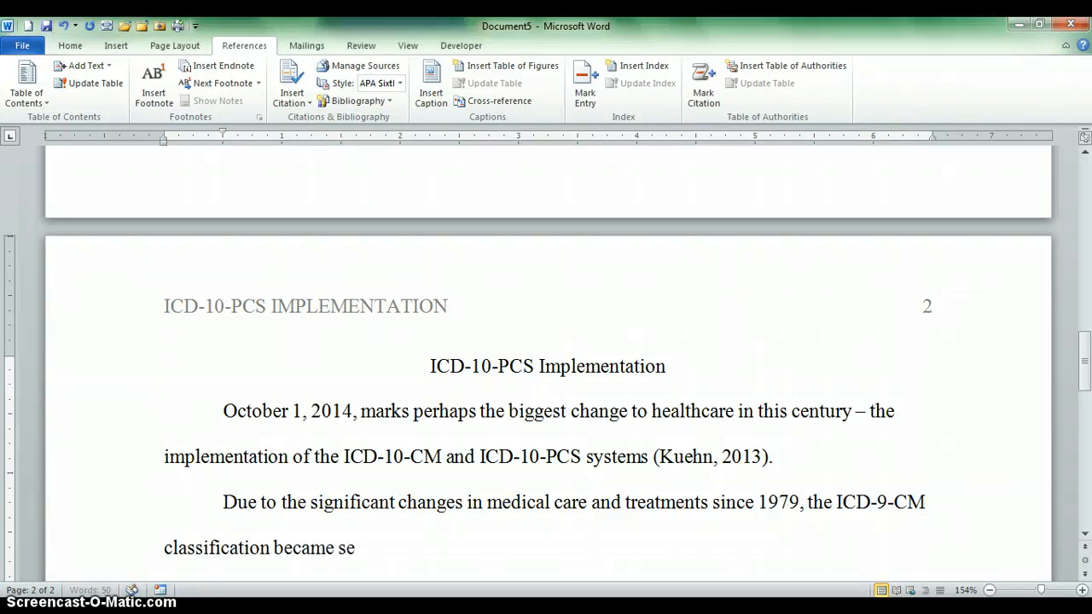
text(verly)
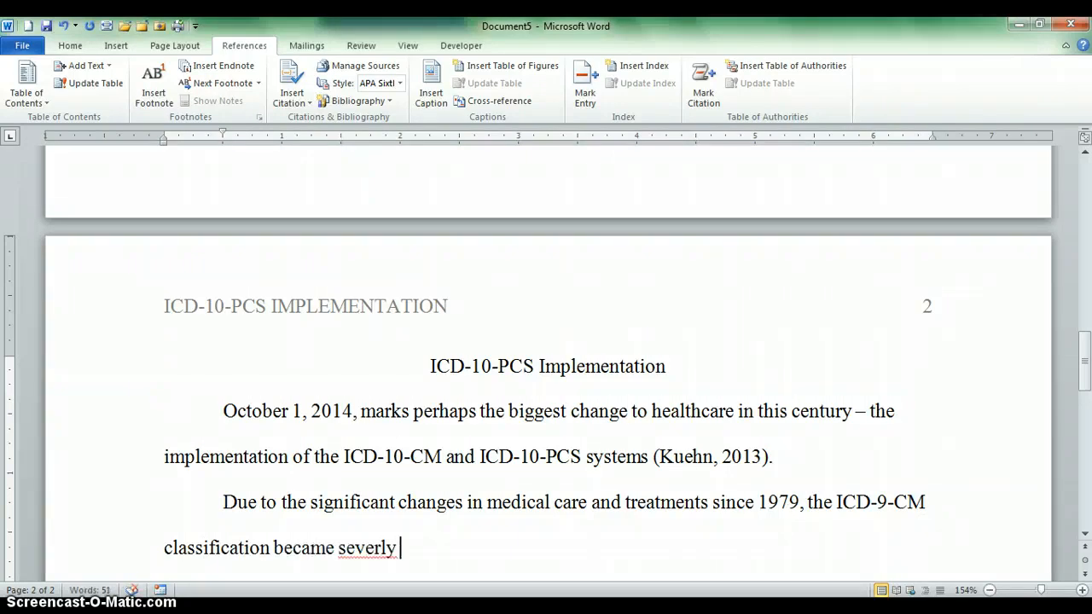
key(BackSpace)
key(BackSpace)
text(ely )
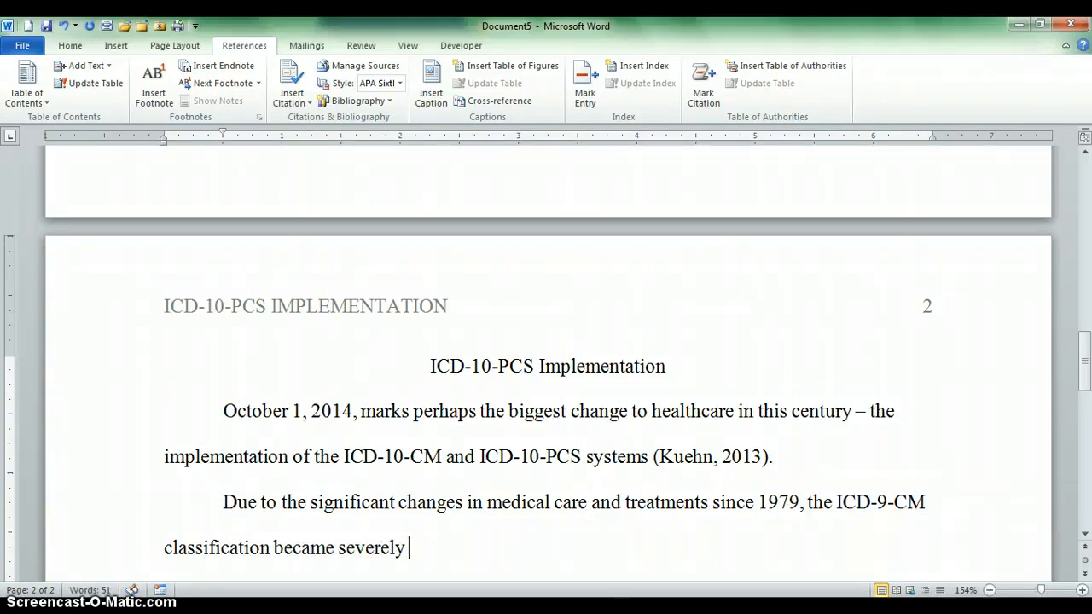
text(outdated)
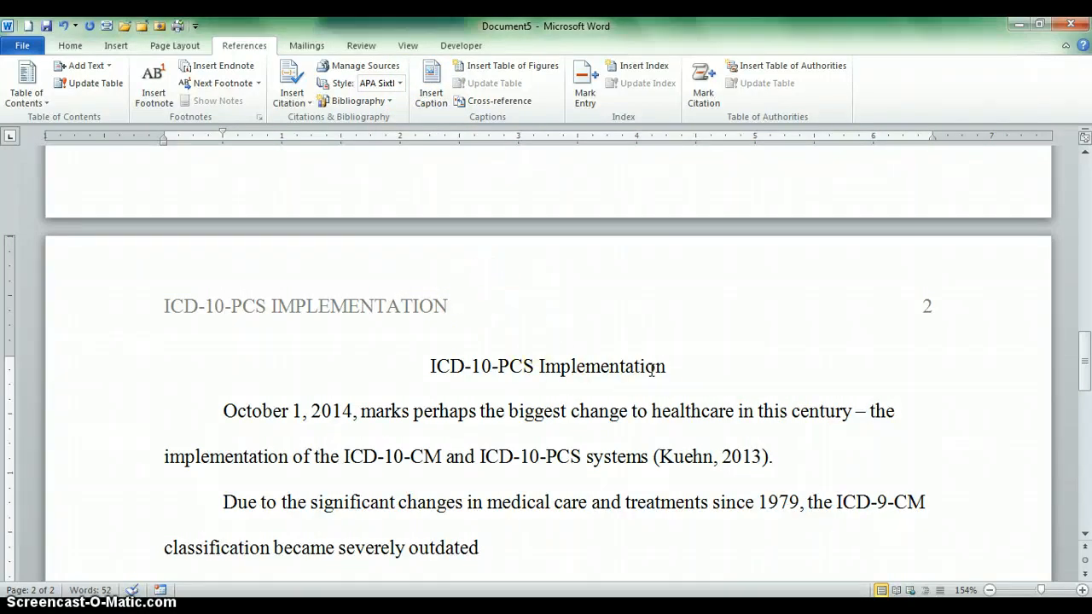
- Try citing the existing 2013 book source after "outdated" with a closing period, and undo both additions
scroll(642, 380, down, 1)
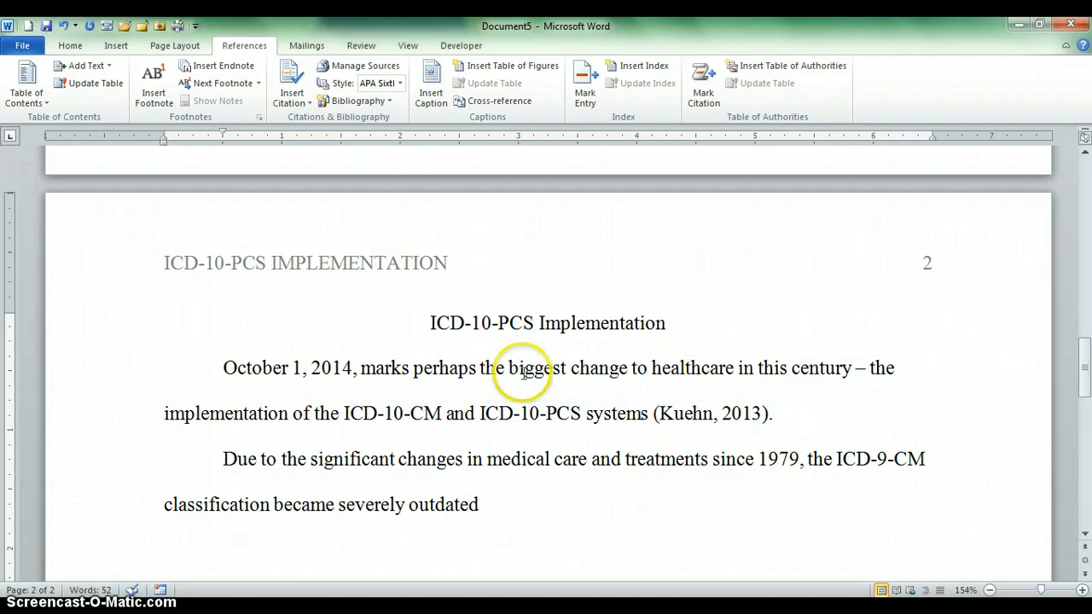
click(285, 88)
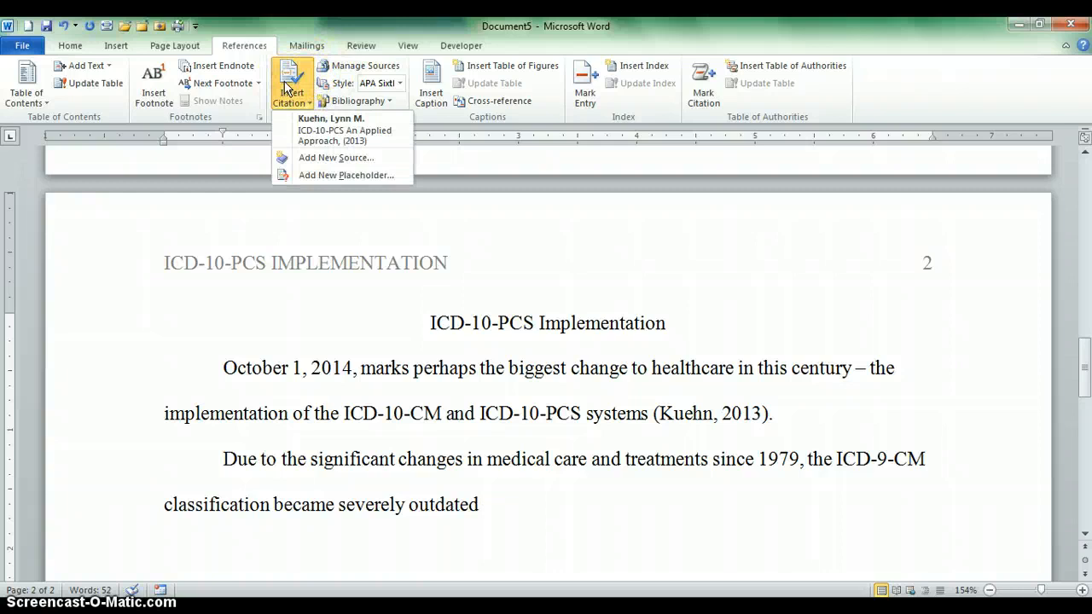
click(333, 129)
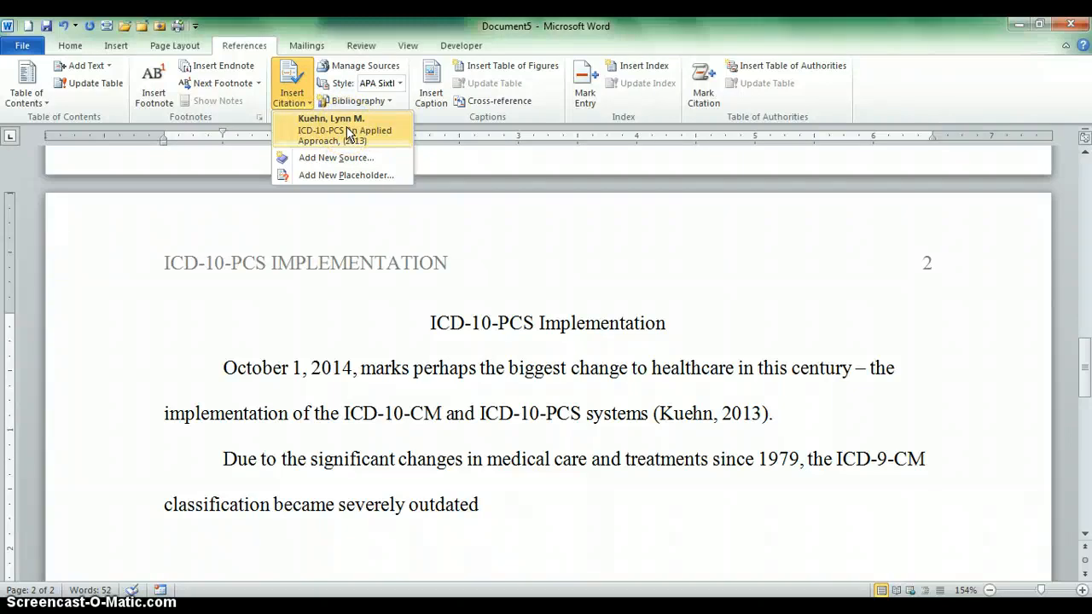
click(348, 133)
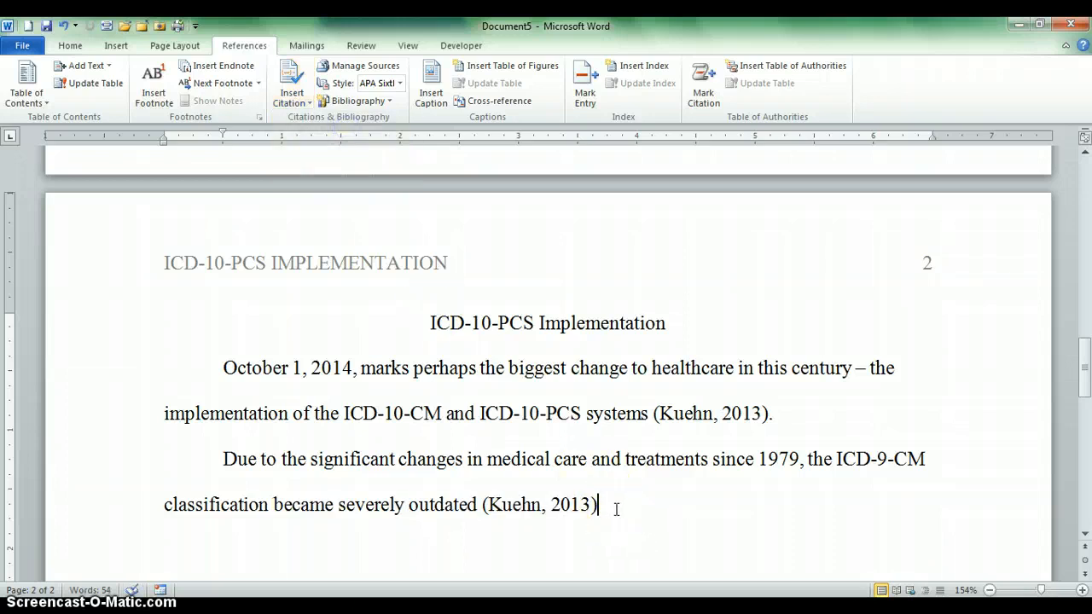
text(.)
key(ctrl+z)
key(ctrl+z)
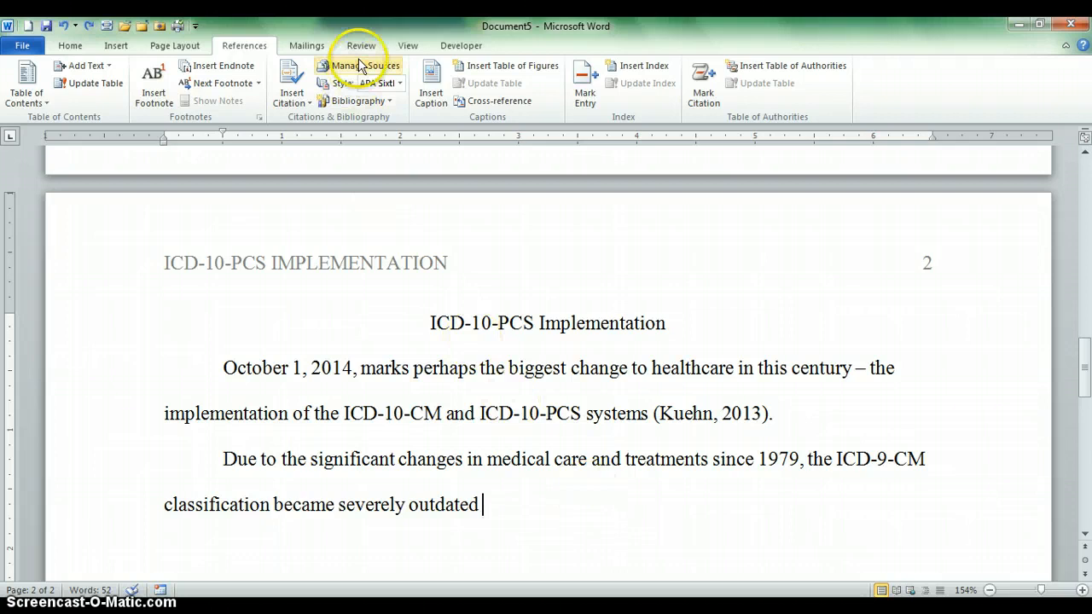
- Start a new citation source after "outdated" and set its type to Web site
click(290, 94)
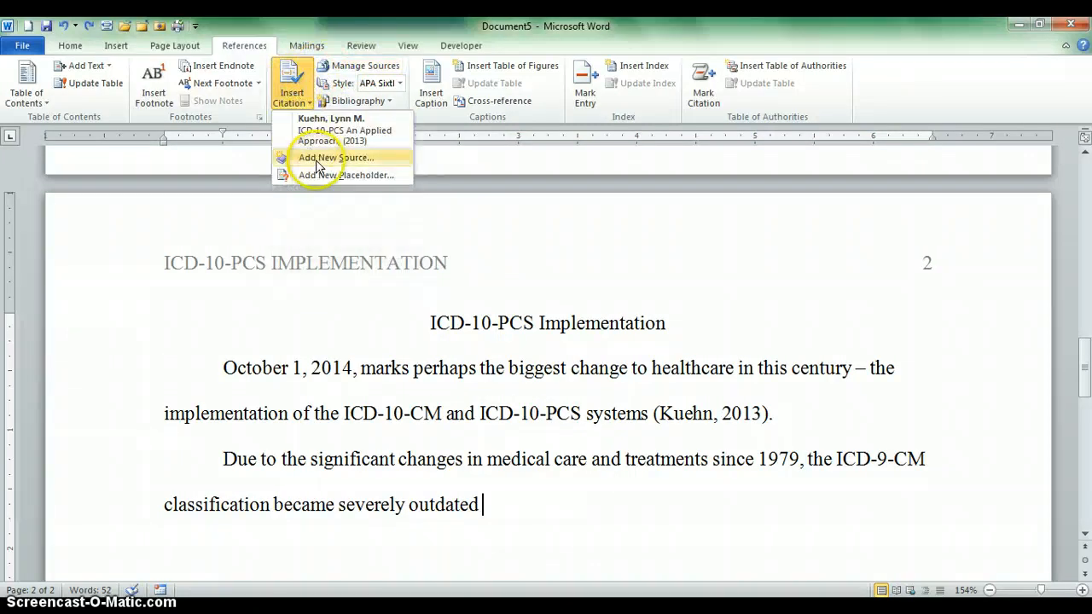
click(317, 157)
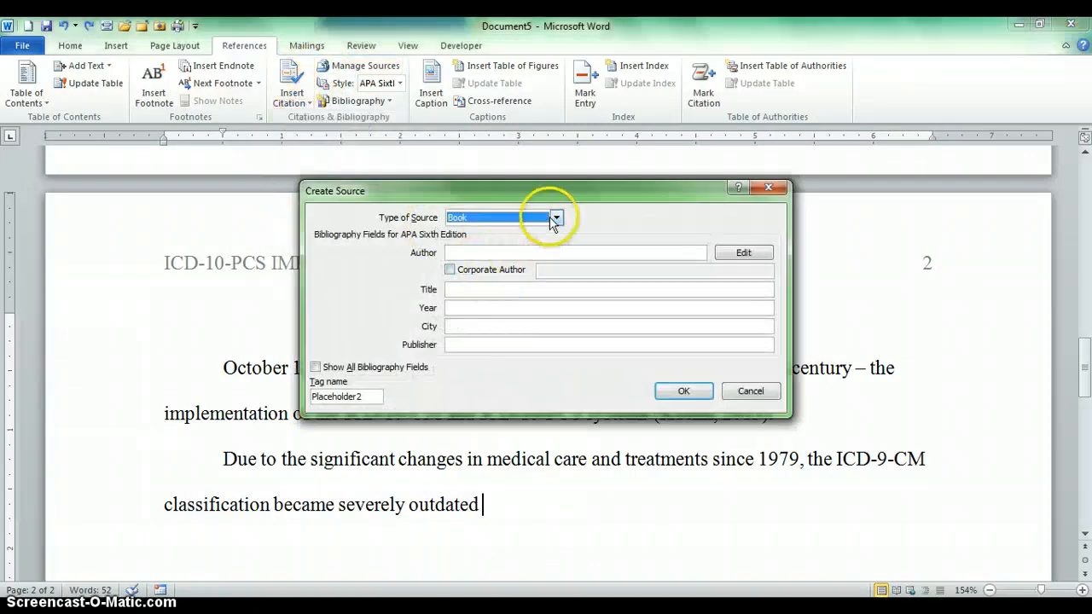
click(556, 218)
click(556, 250)
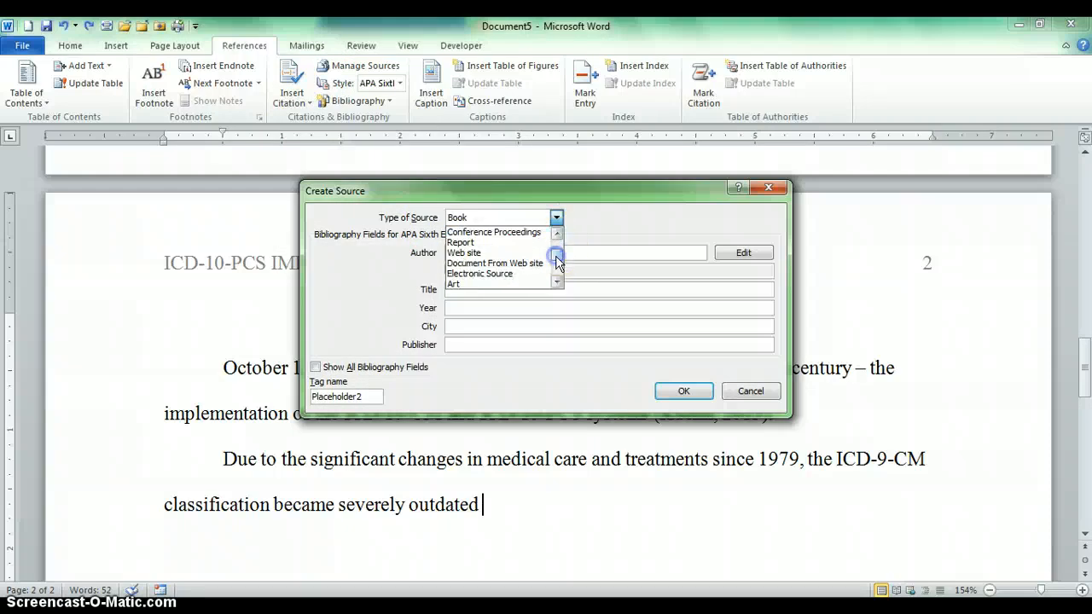
click(502, 252)
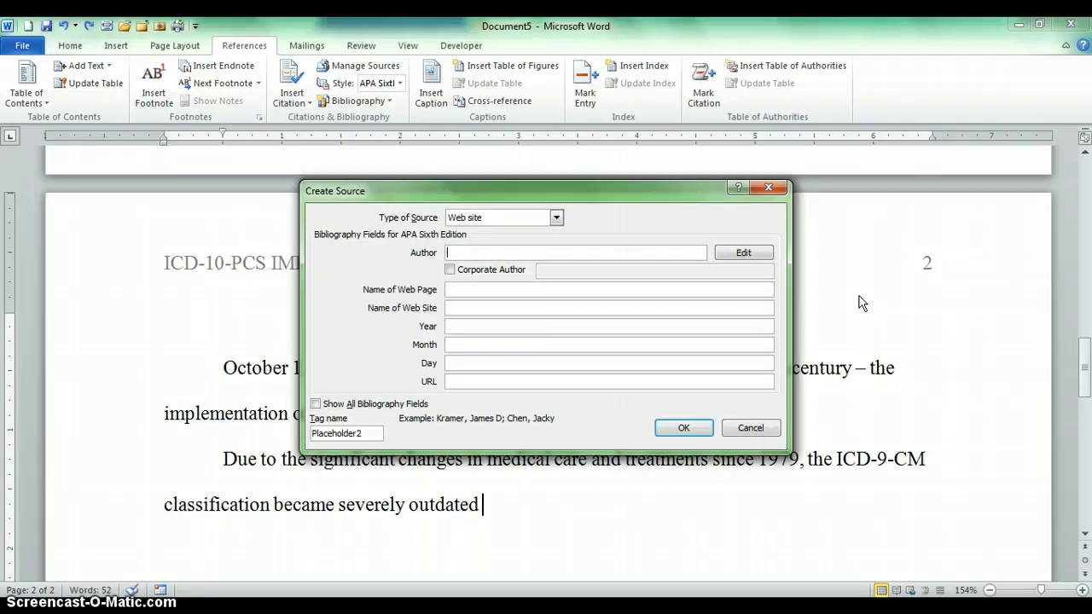
text(Sally Smith)
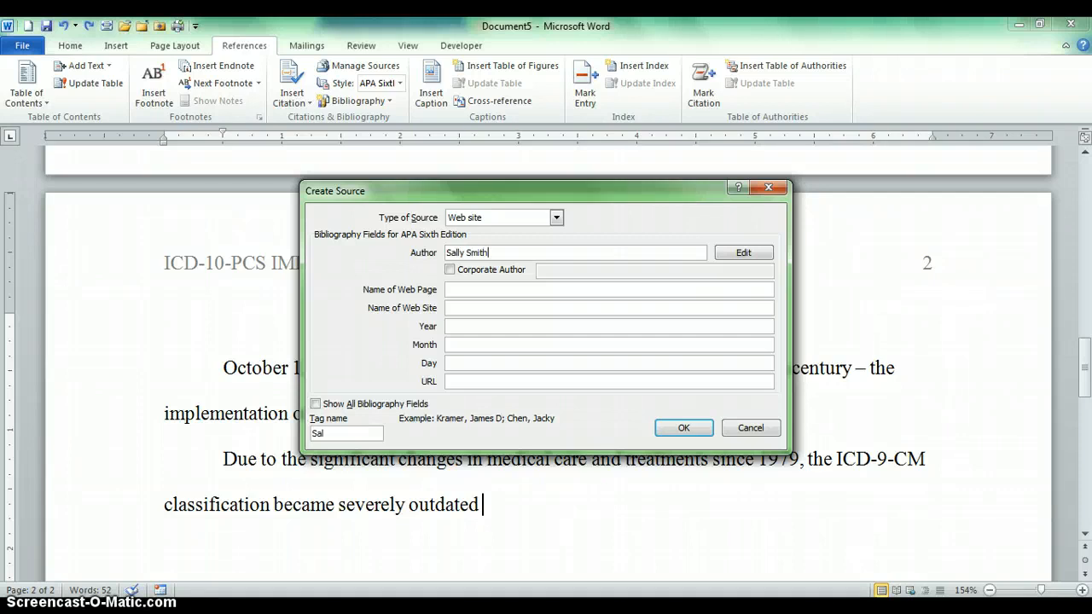
click(655, 290)
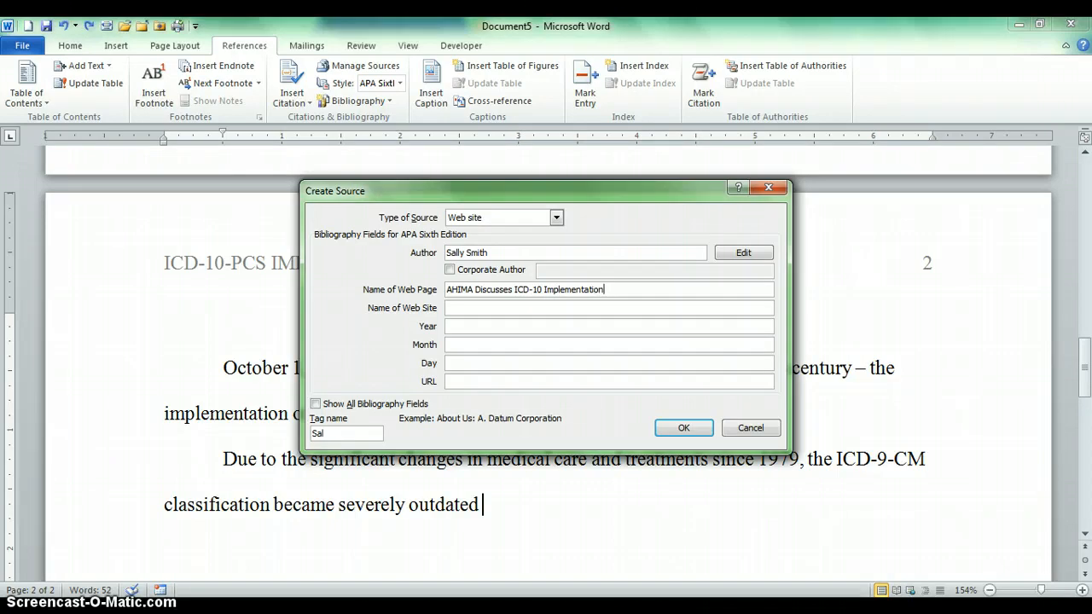
click(514, 308)
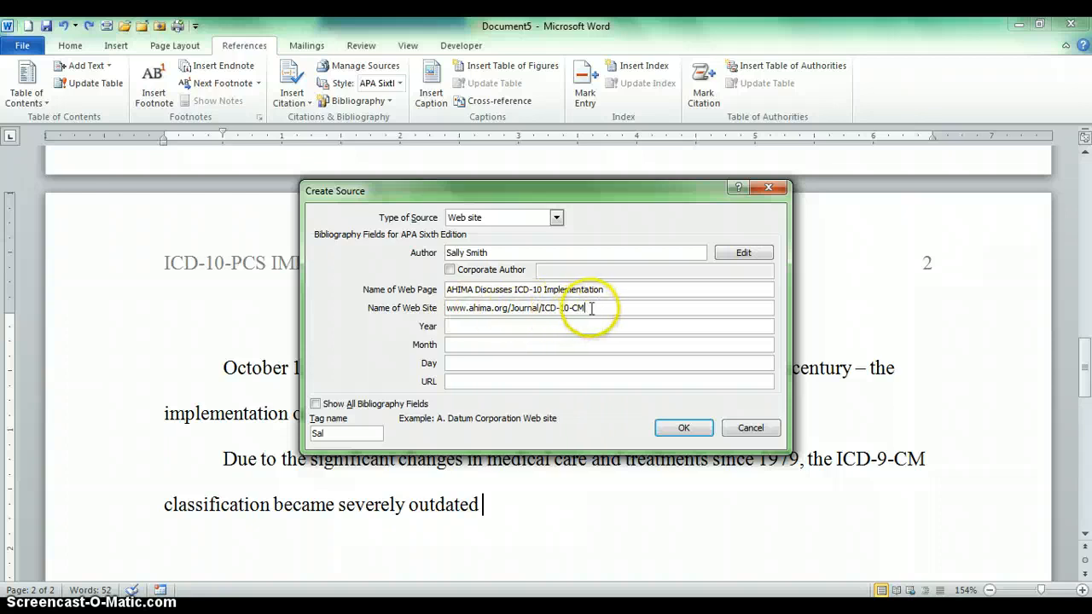
- Set the web source's publication date to year 2012, month June, day 7
click(483, 325)
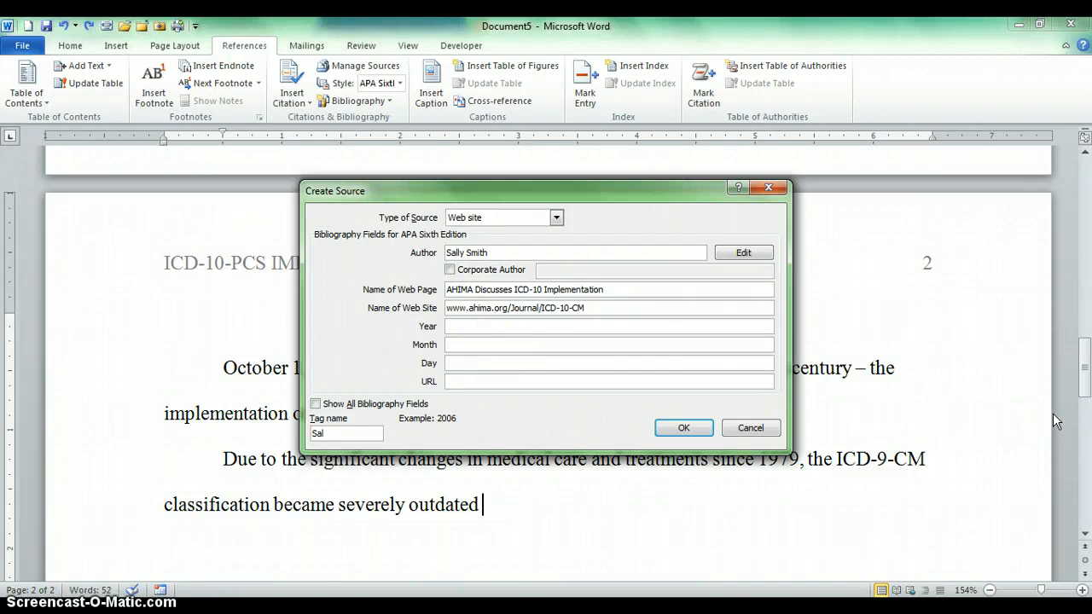
text(2012)
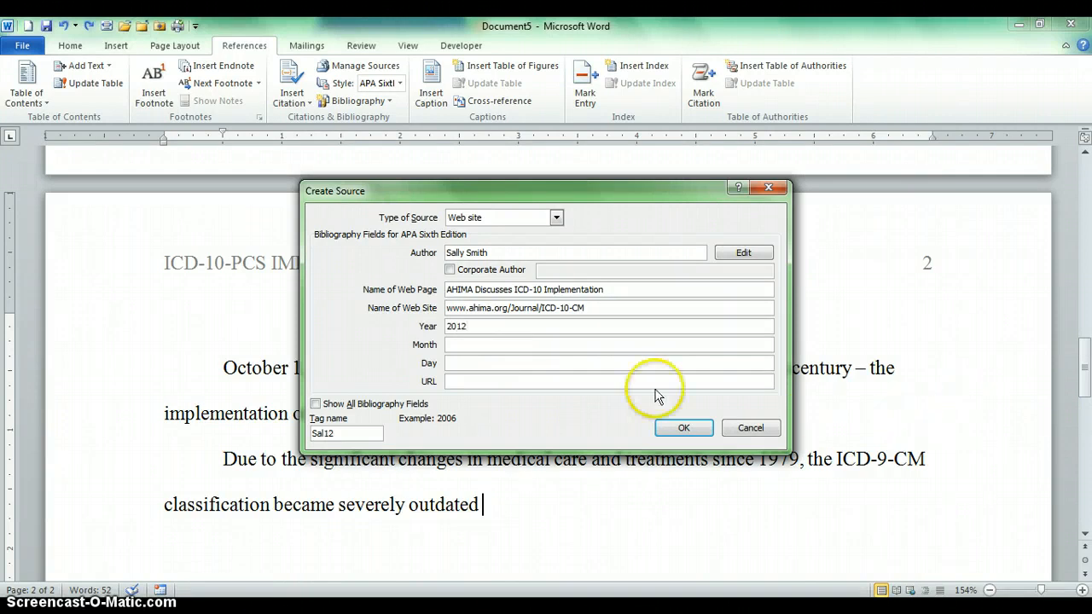
click(520, 346)
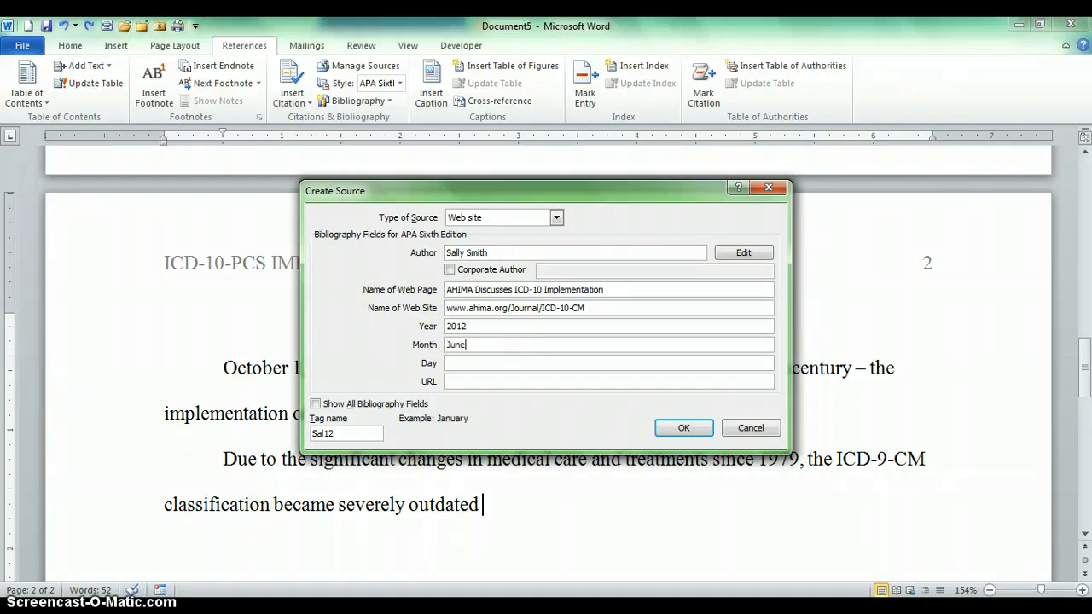
click(512, 362)
text(7)
click(499, 381)
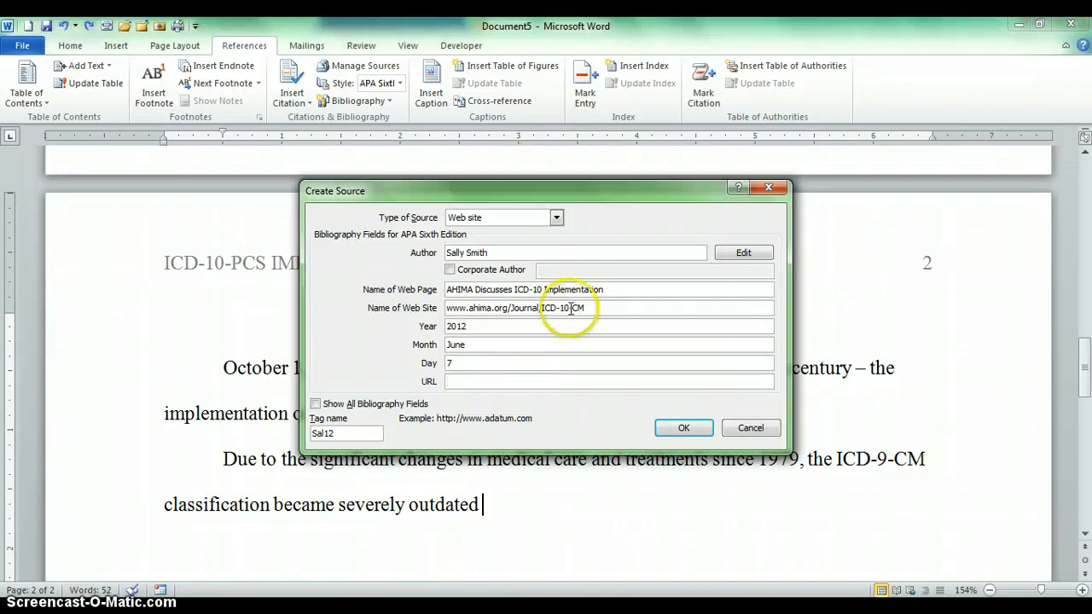
drag(588, 307, 450, 314)
key(ctrl+c)
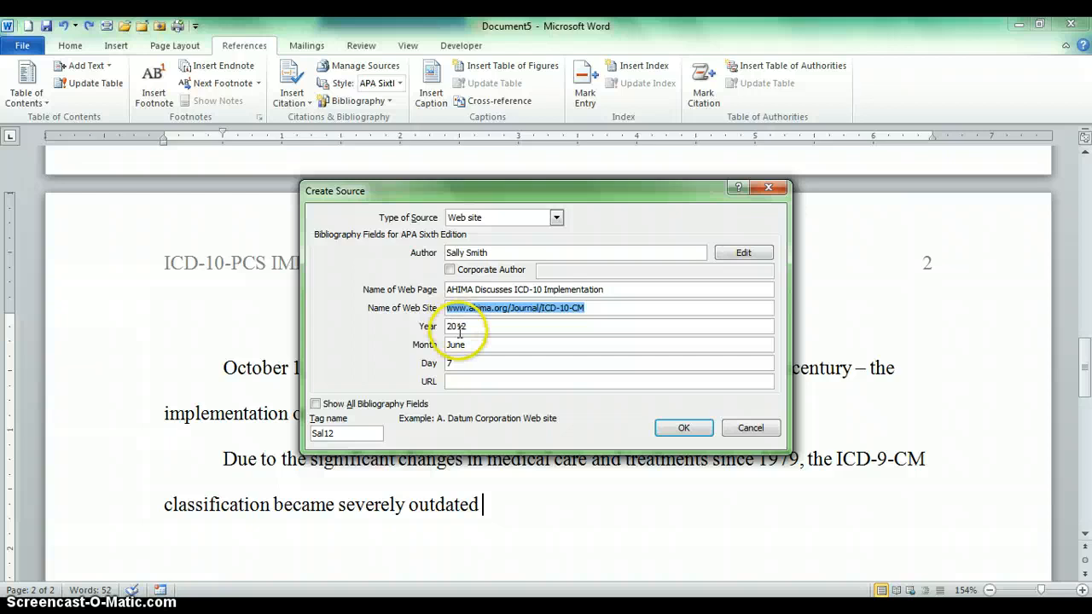
click(465, 381)
key(ctrl+v)
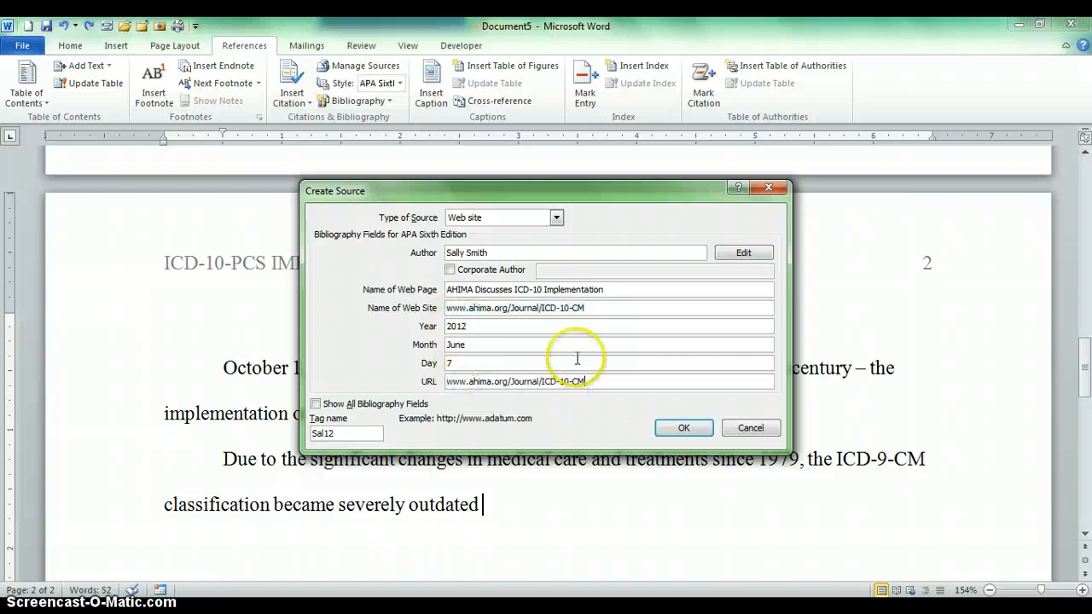
- Change the web site name to "Ahima.org/Journal/ICD-10-CM" and save the source to insert its citation
drag(469, 308, 432, 310)
key(Delete)
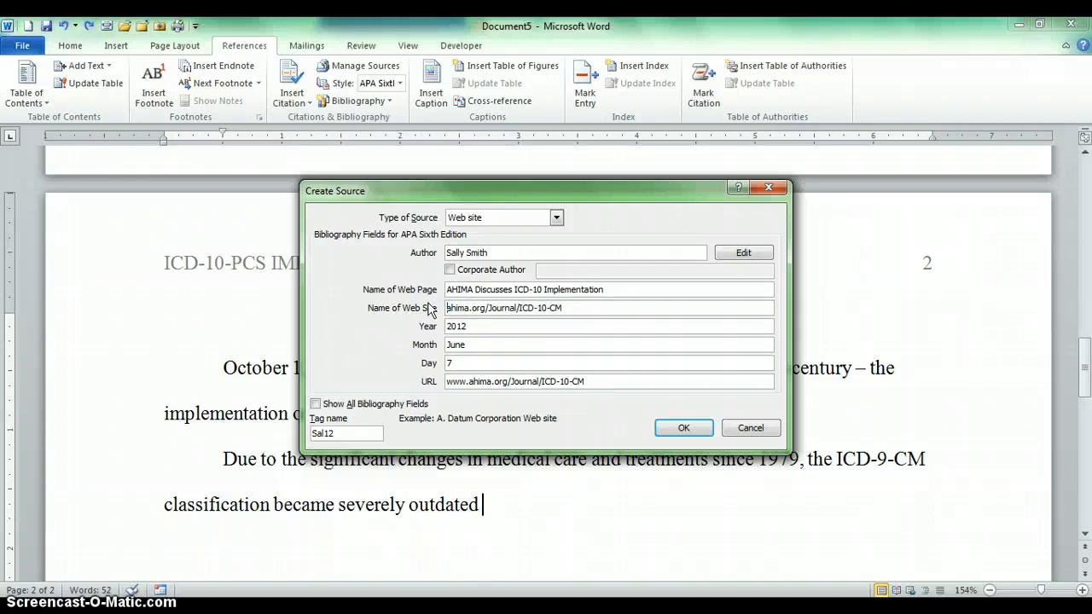
key(Delete)
text(A)
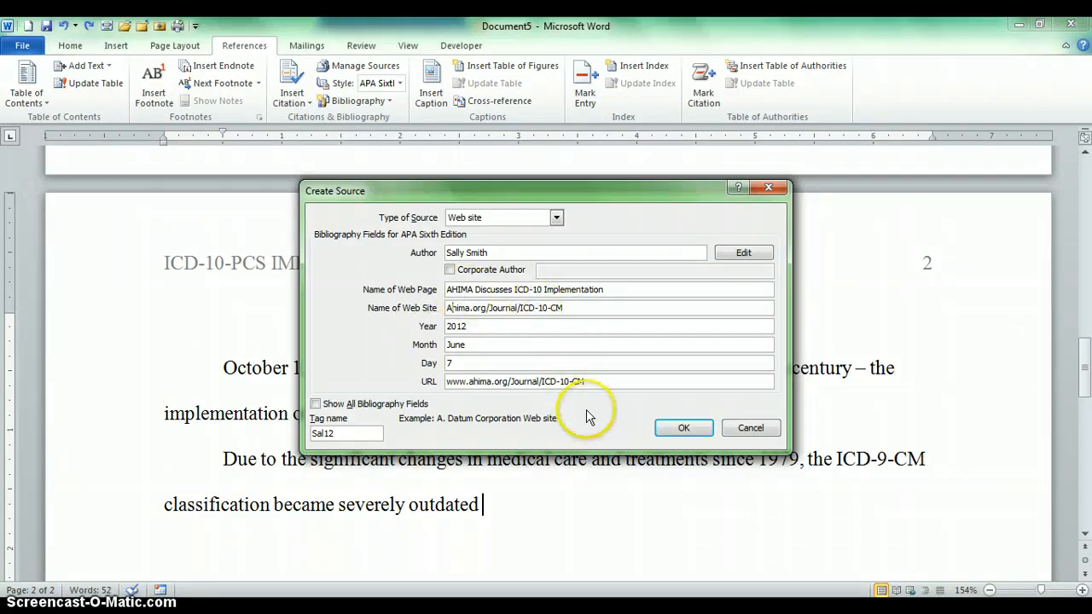
click(686, 429)
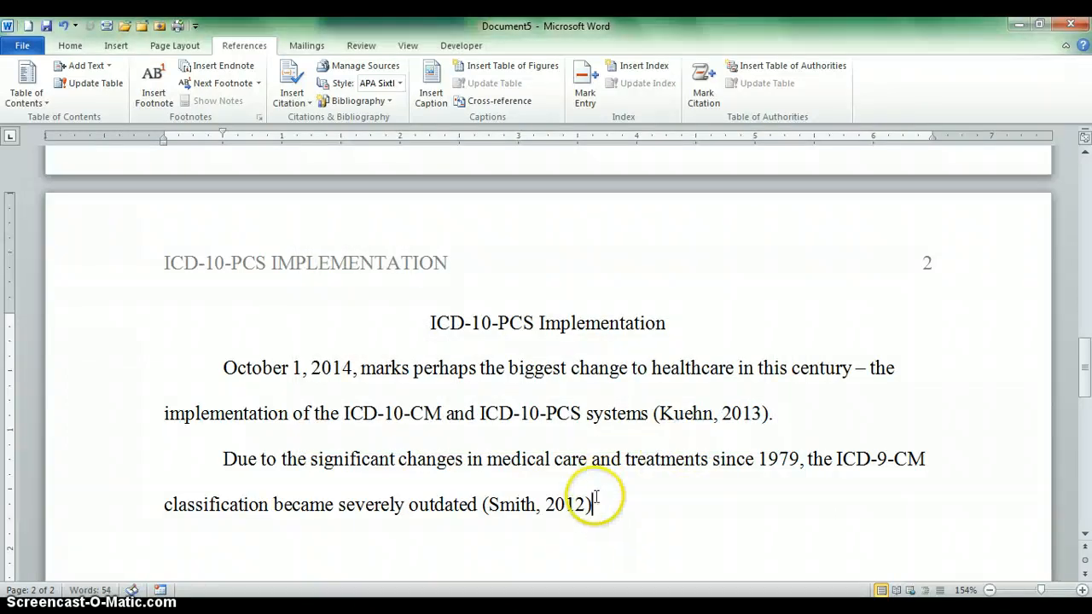
- End the second paragraph with a period after the 2012 citation and insert a page break behind it
click(595, 504)
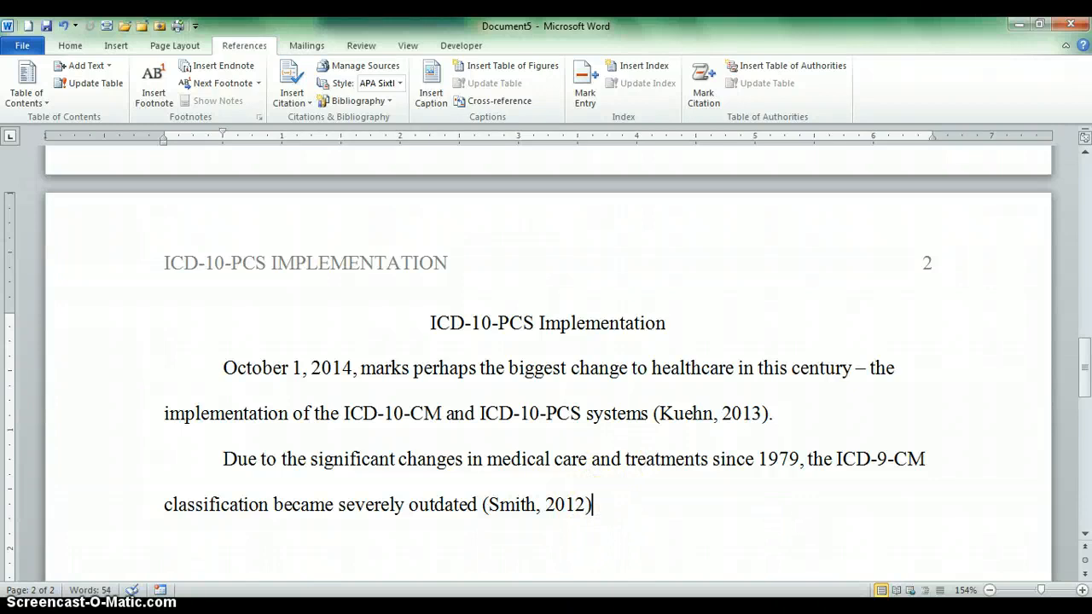
text(.)
scroll(778, 409, down, 5)
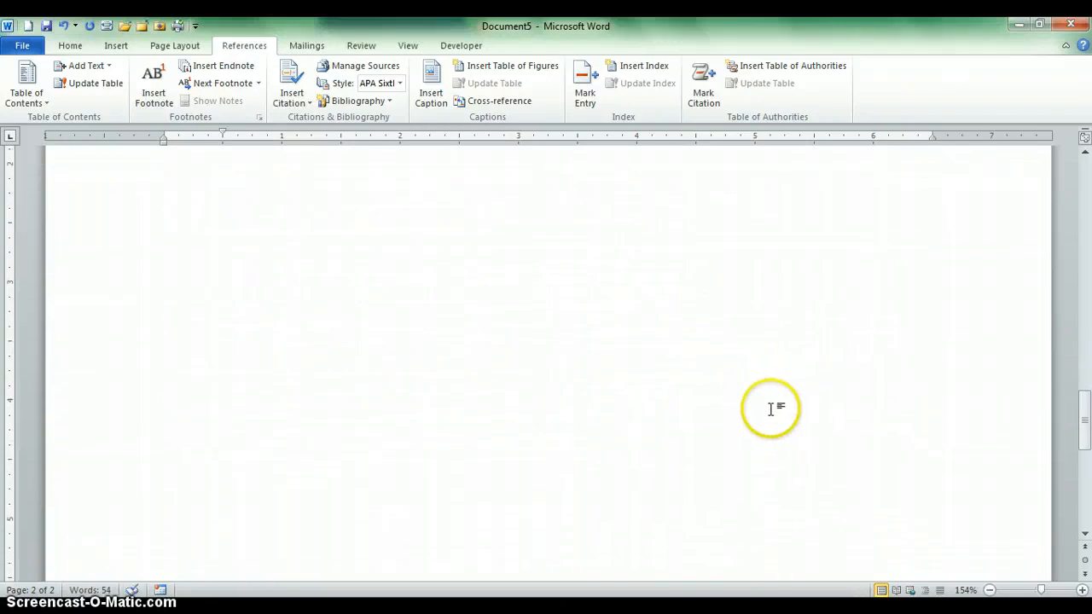
scroll(778, 409, up, 5)
drag(1088, 388, 1086, 373)
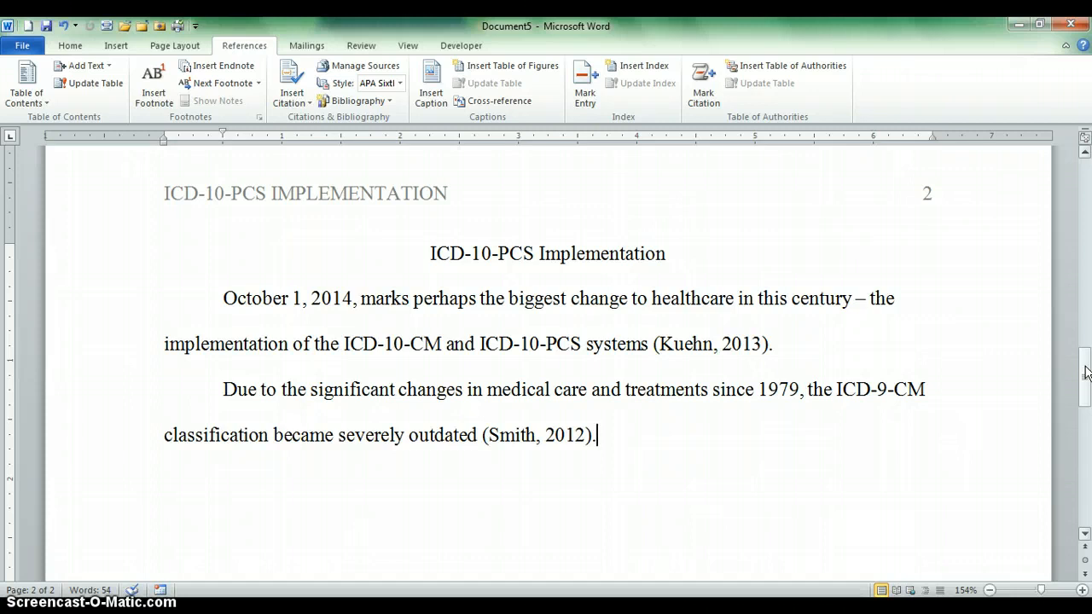
key(ctrl+Return)
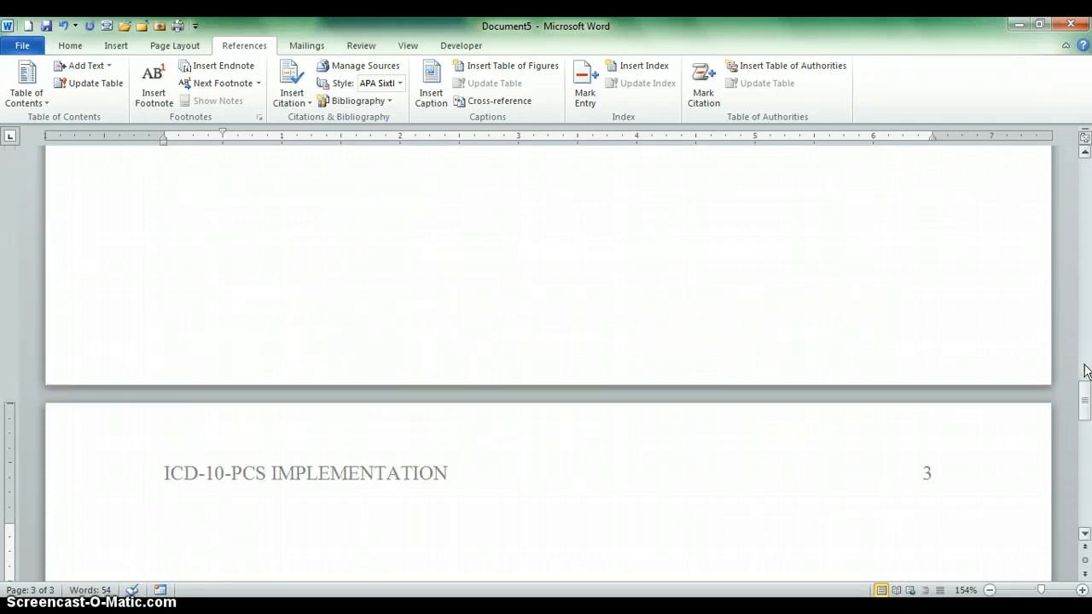
- Remove the first-line indent from the empty line on page 3 and center it
drag(222, 135, 164, 134)
click(69, 47)
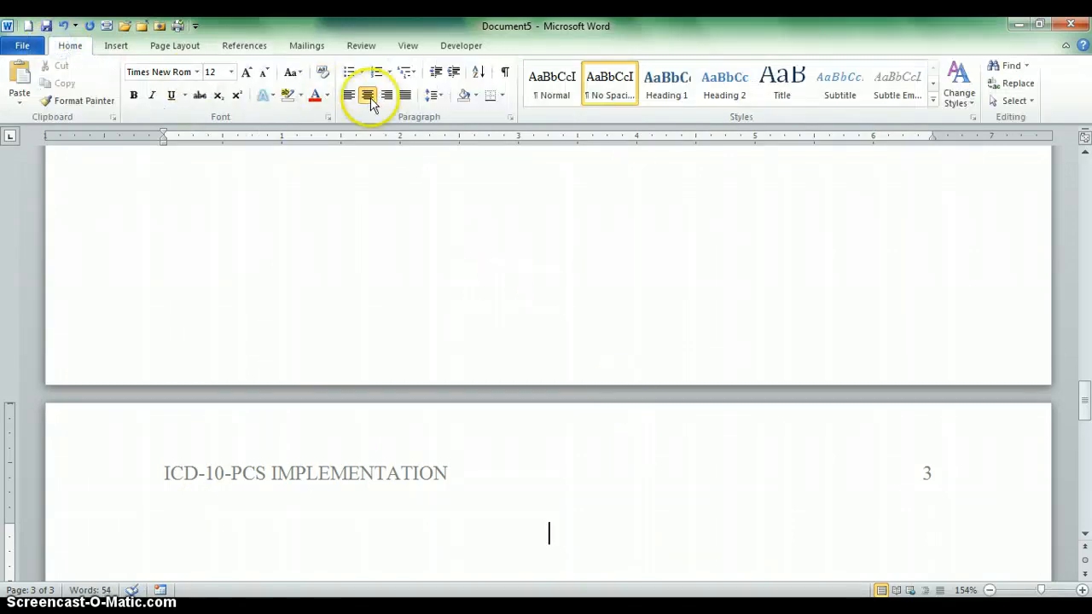
click(694, 471)
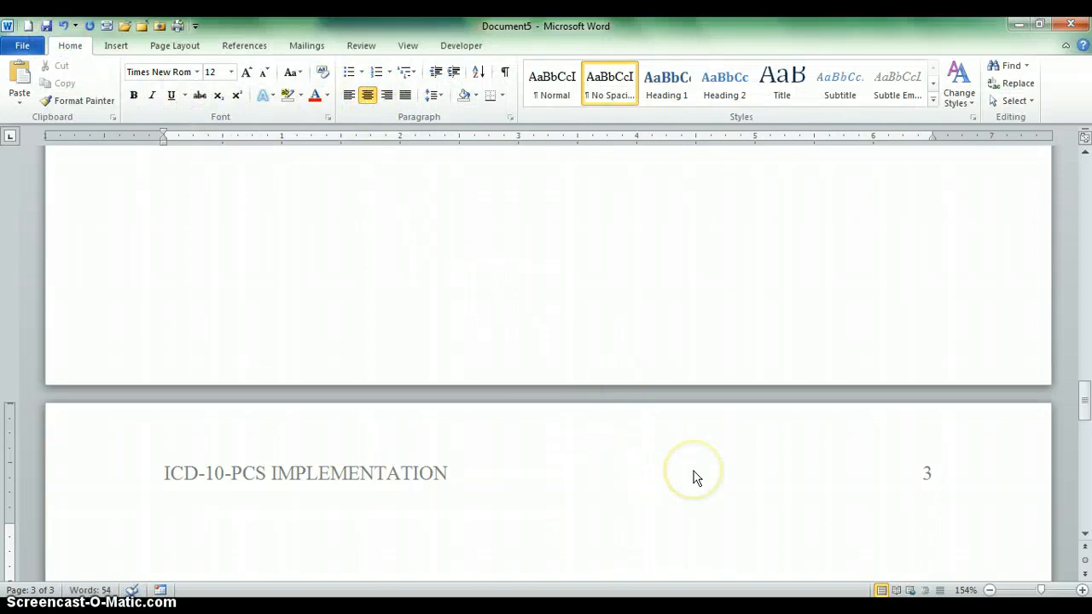
- Enter the heading "References" on the centered line of page 3
text(Reference Page)
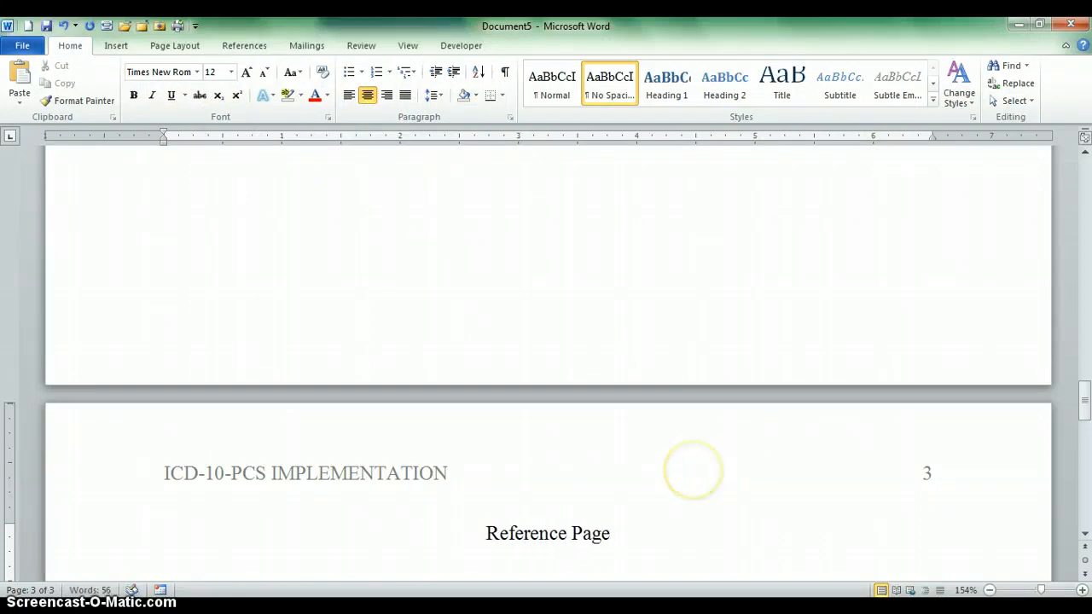
key(BackSpace)
key(BackSpace)
key(BackSpace)
key(BackSpace)
key(BackSpace)
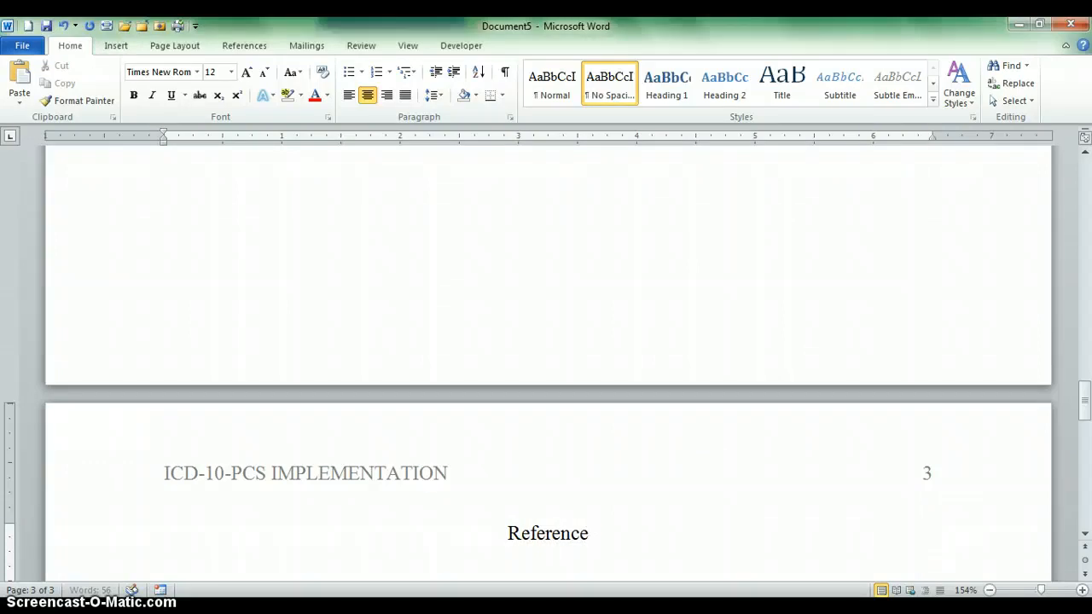
text(s)
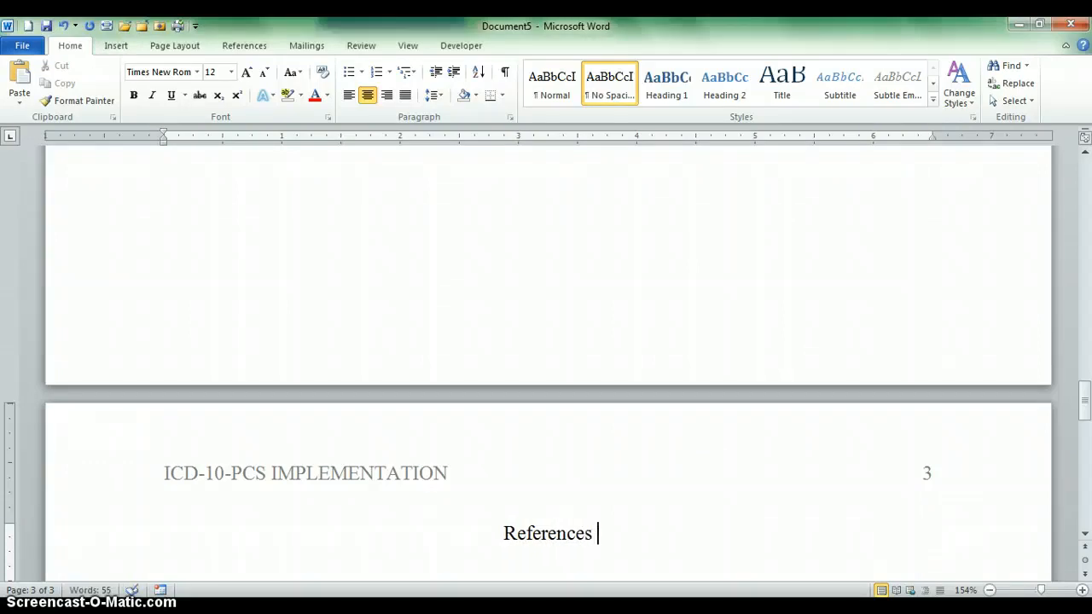
- Start a left-aligned line below the "References" heading and insert a bibliography of the cited sources without a built-in title
key(Return)
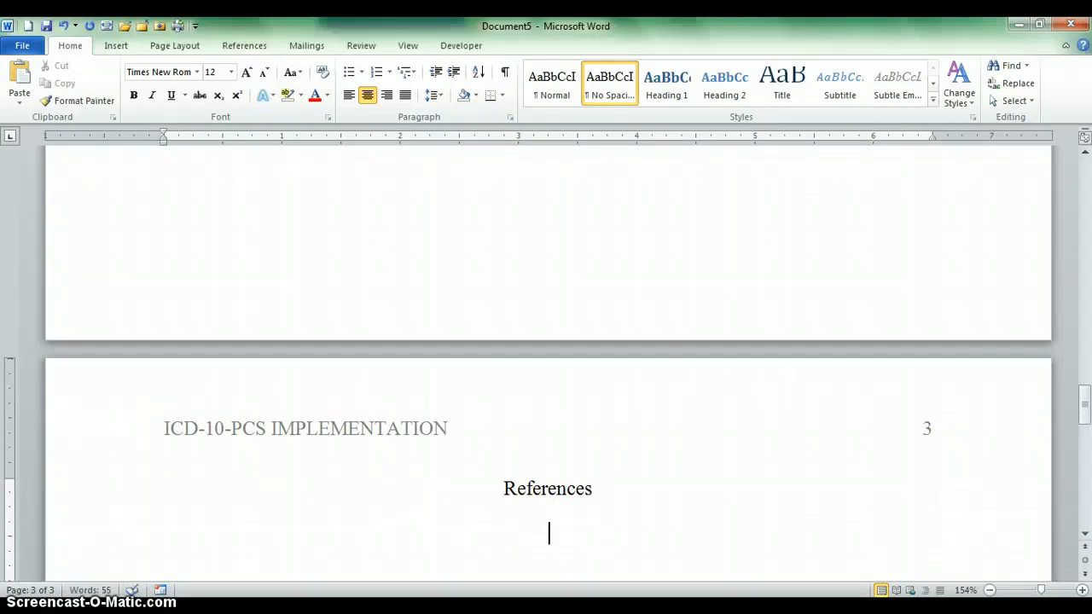
key(ctrl+l)
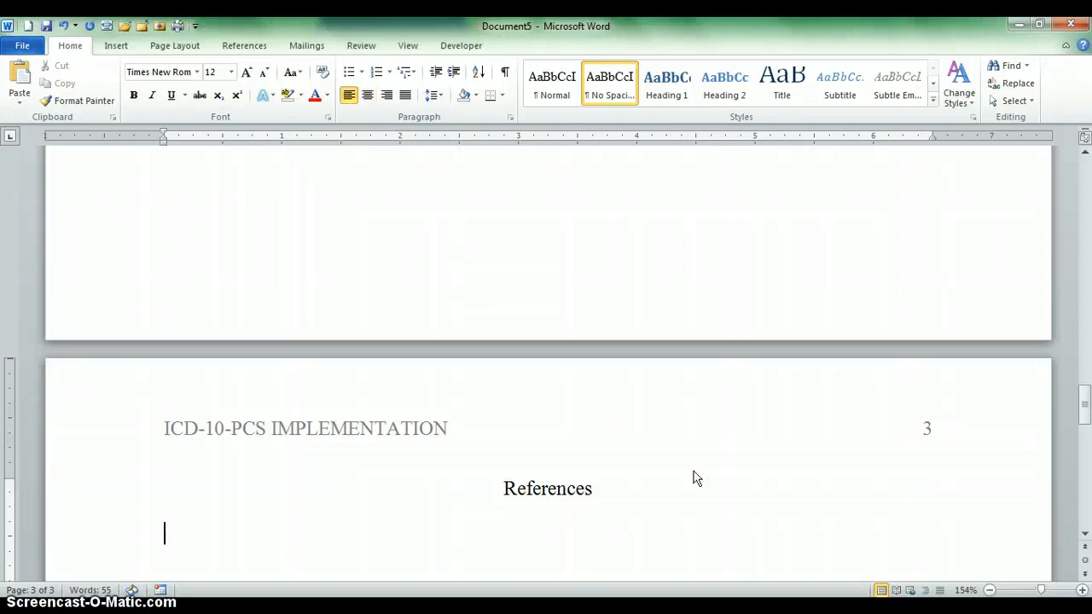
click(242, 47)
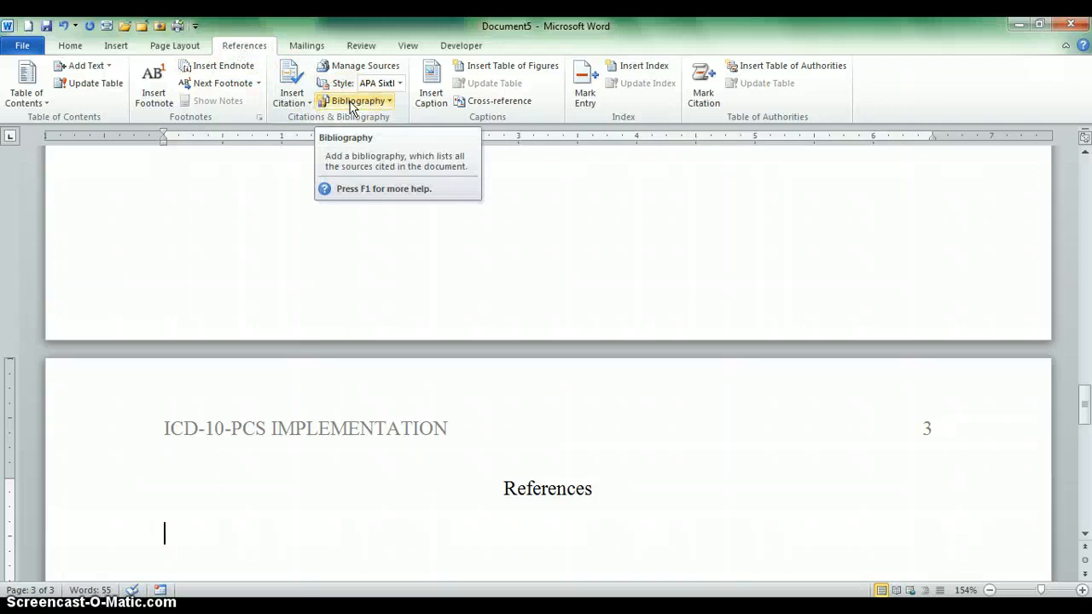
click(351, 101)
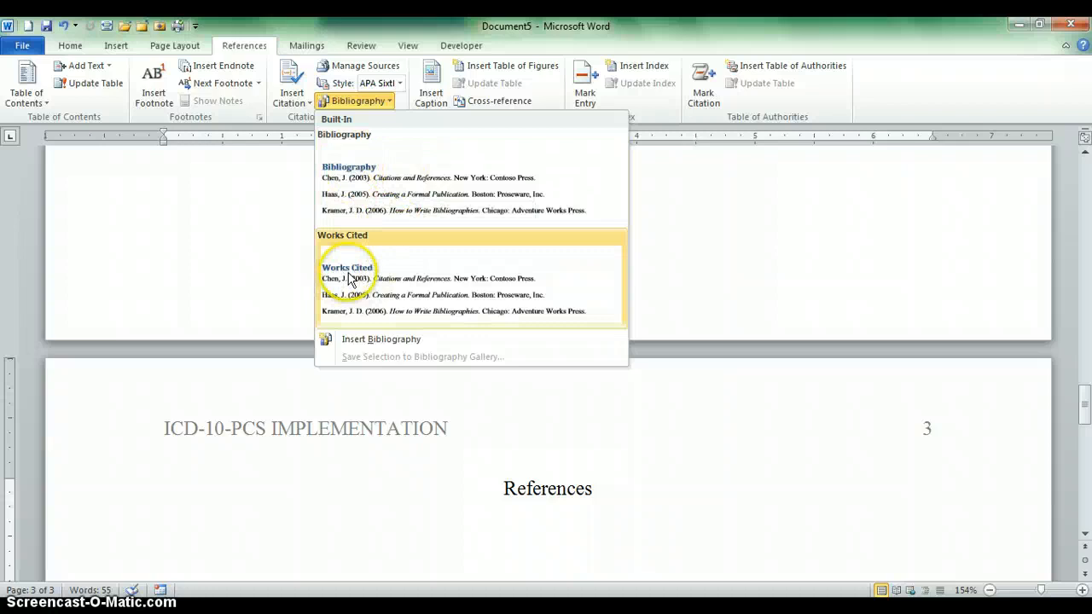
click(407, 341)
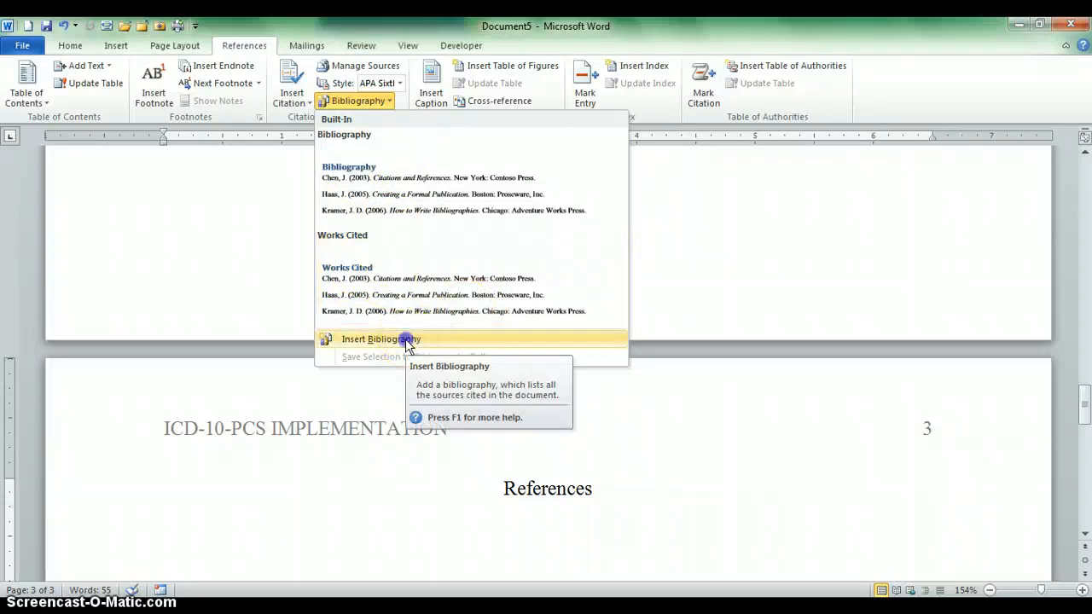
scroll(765, 426, down, 1)
scroll(764, 428, down, 2)
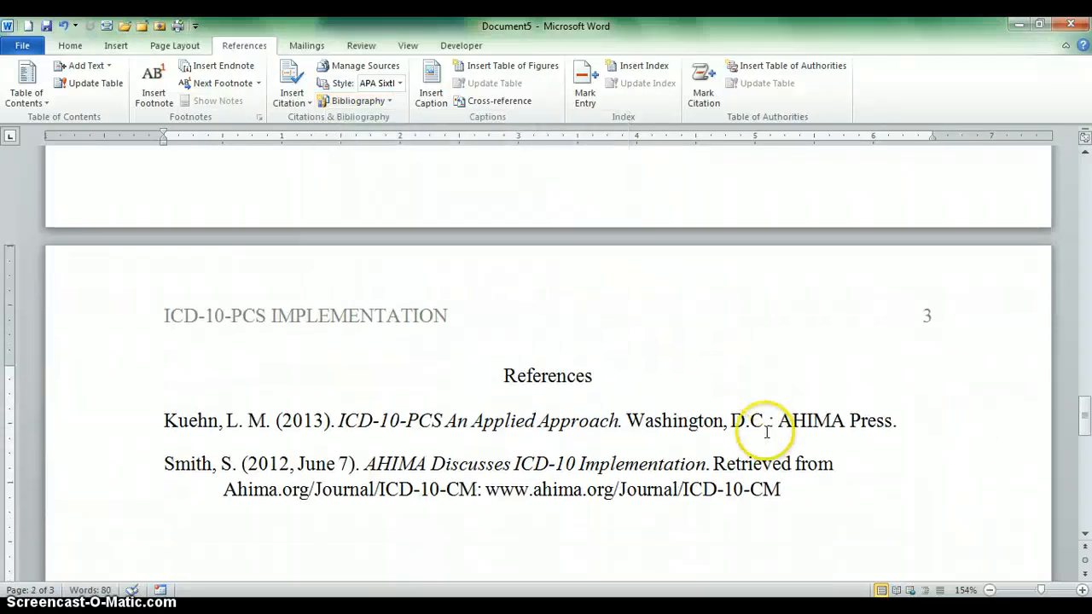
- Review the reference list and return to the title page at the start of the document
click(534, 510)
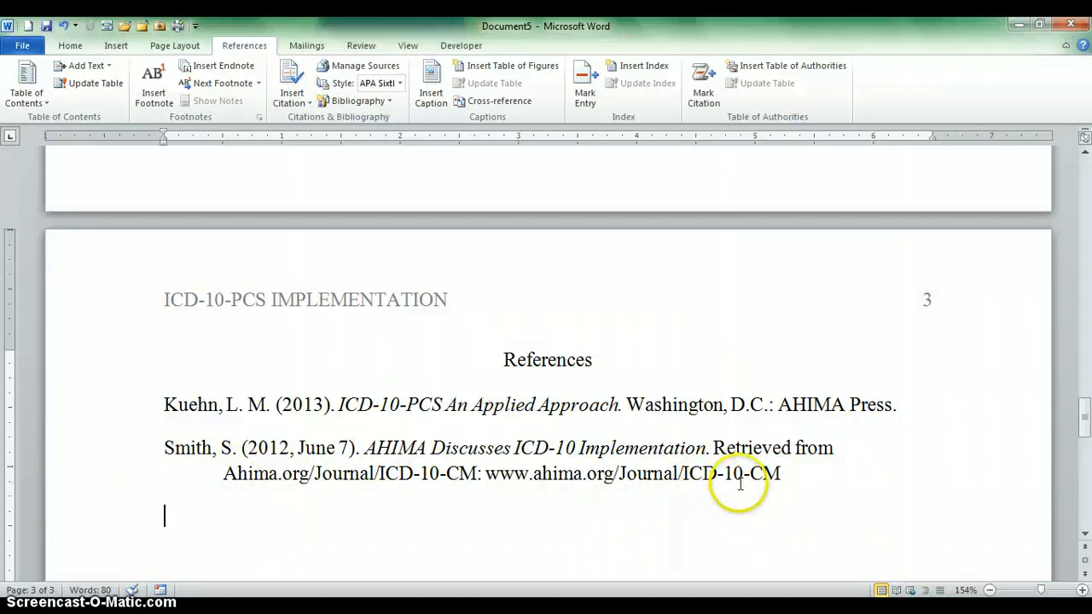
scroll(842, 488, up, 1)
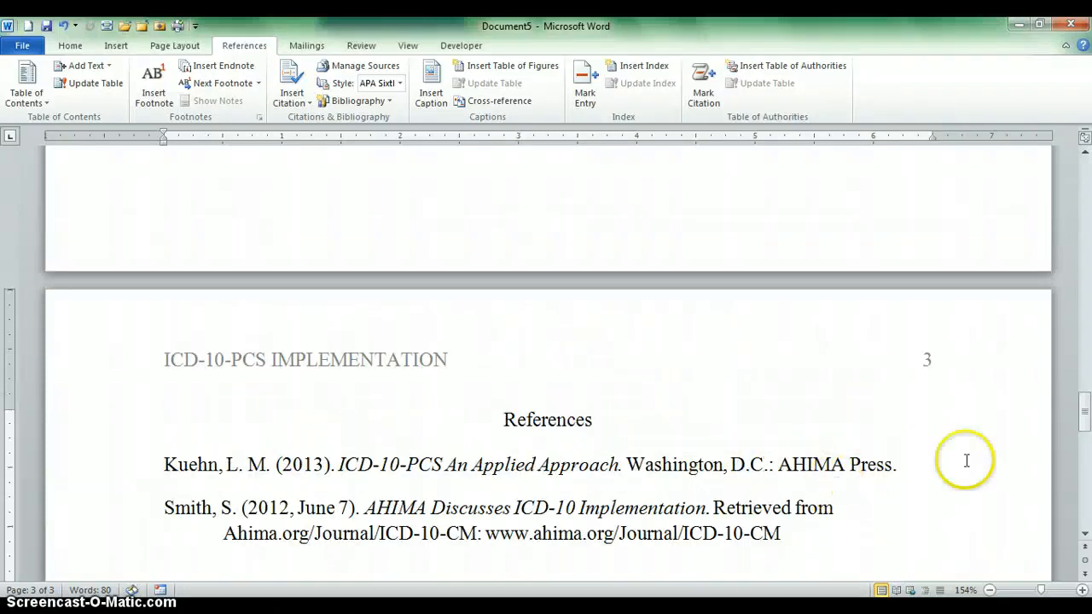
drag(1082, 415, 1087, 175)
click(1087, 182)
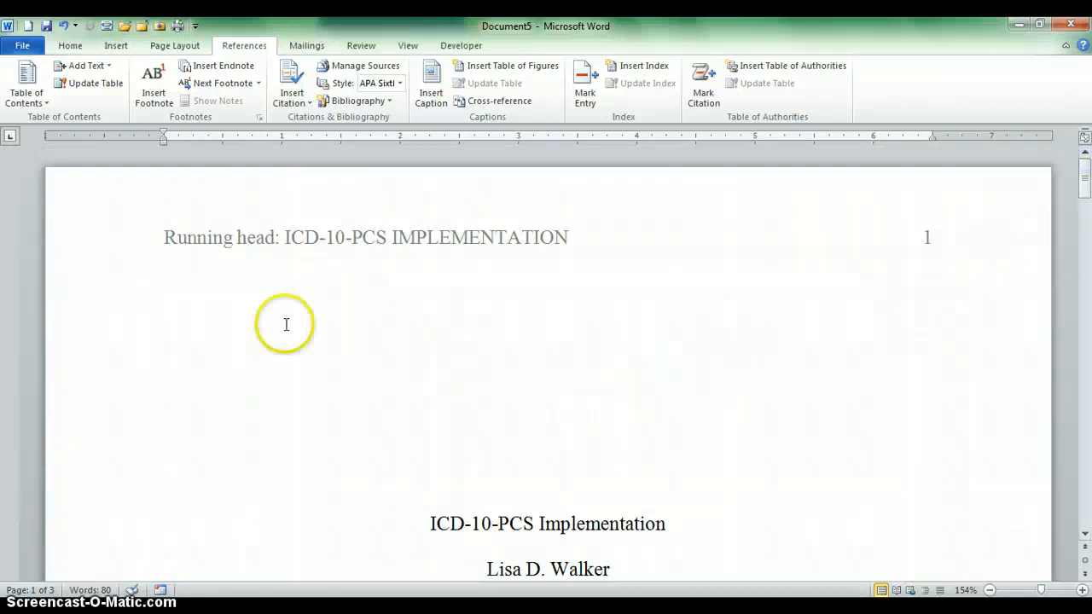